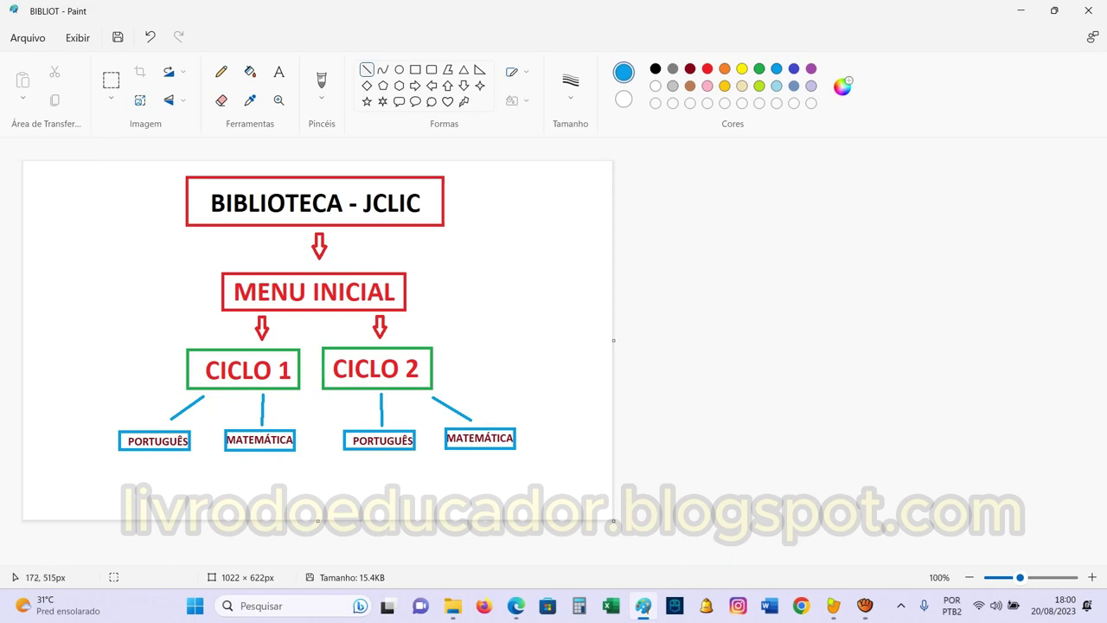
Switch to JClic player, open the project library selection and delete the "Biblioteca principal" library
key(alt+Tab)
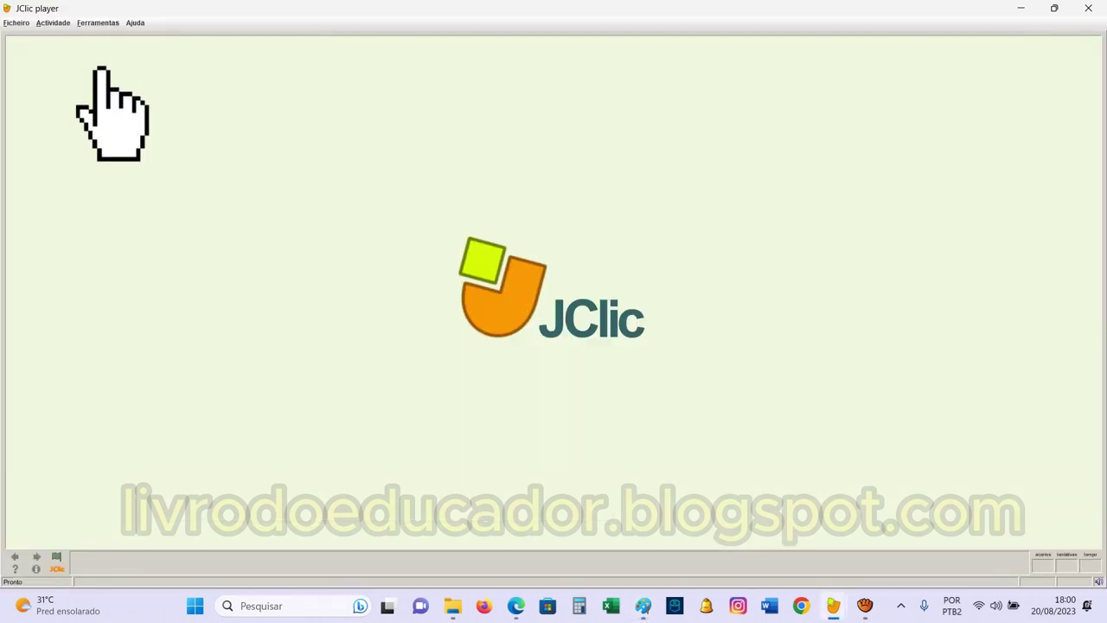
click(97, 23)
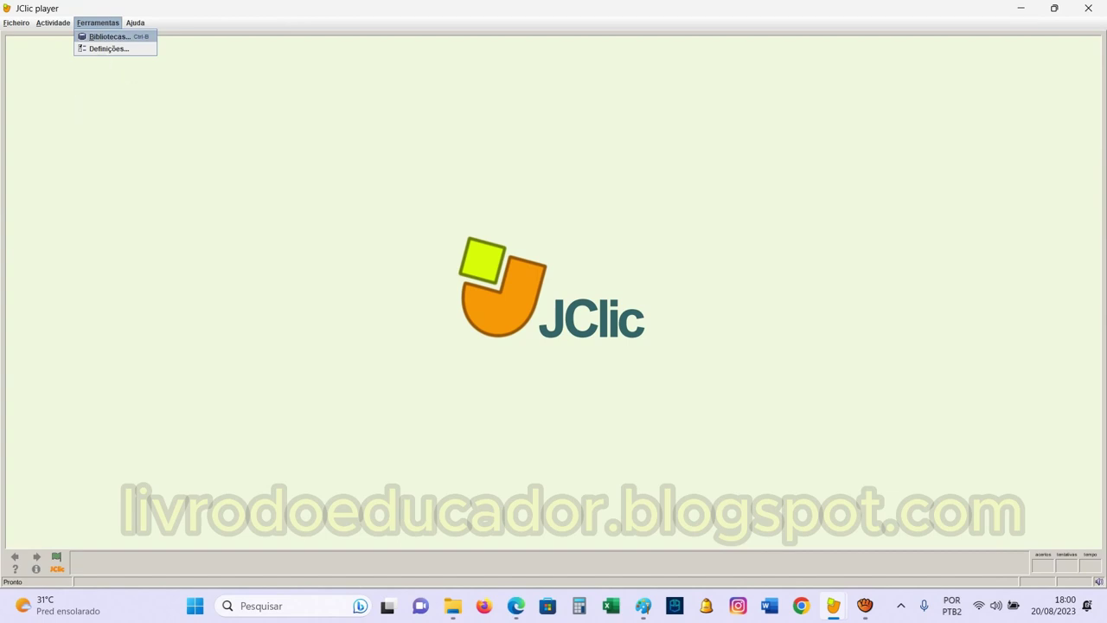
key(Return)
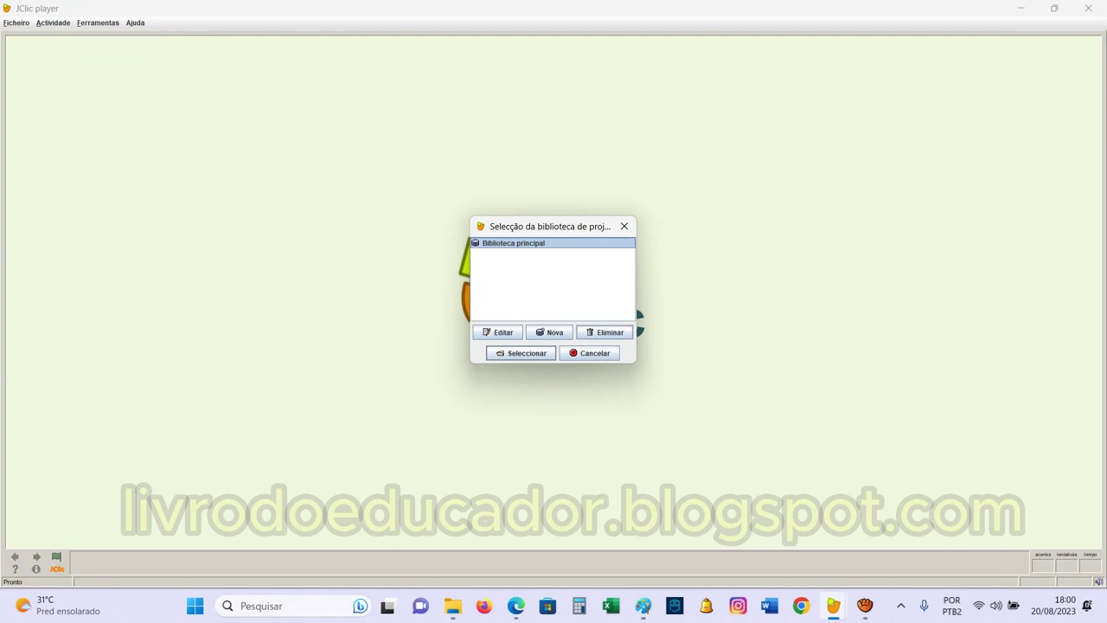
click(606, 332)
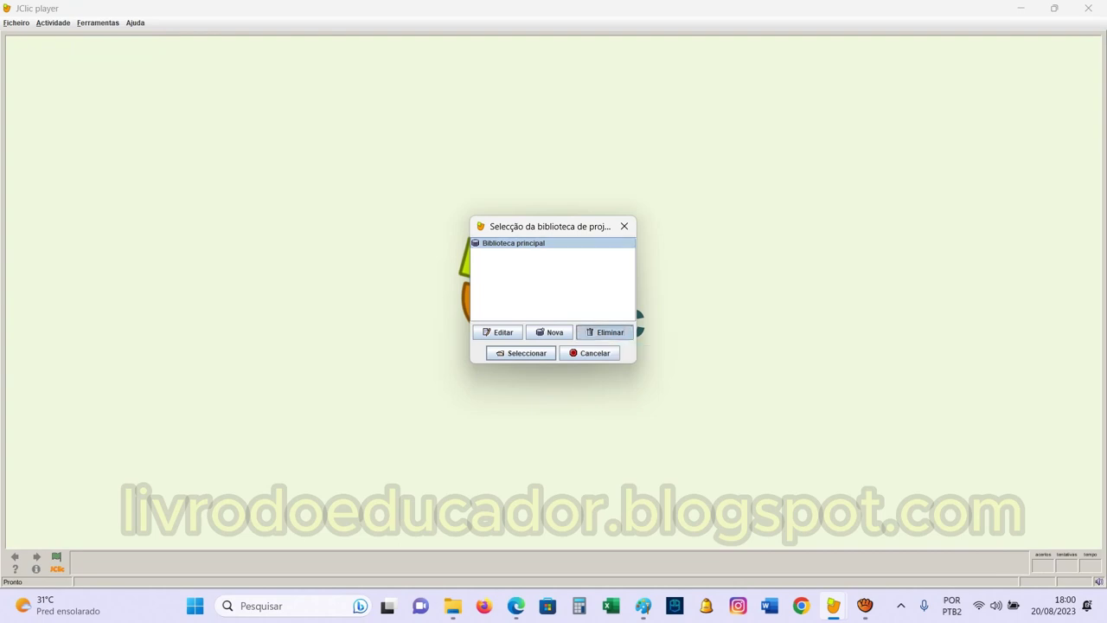
click(539, 313)
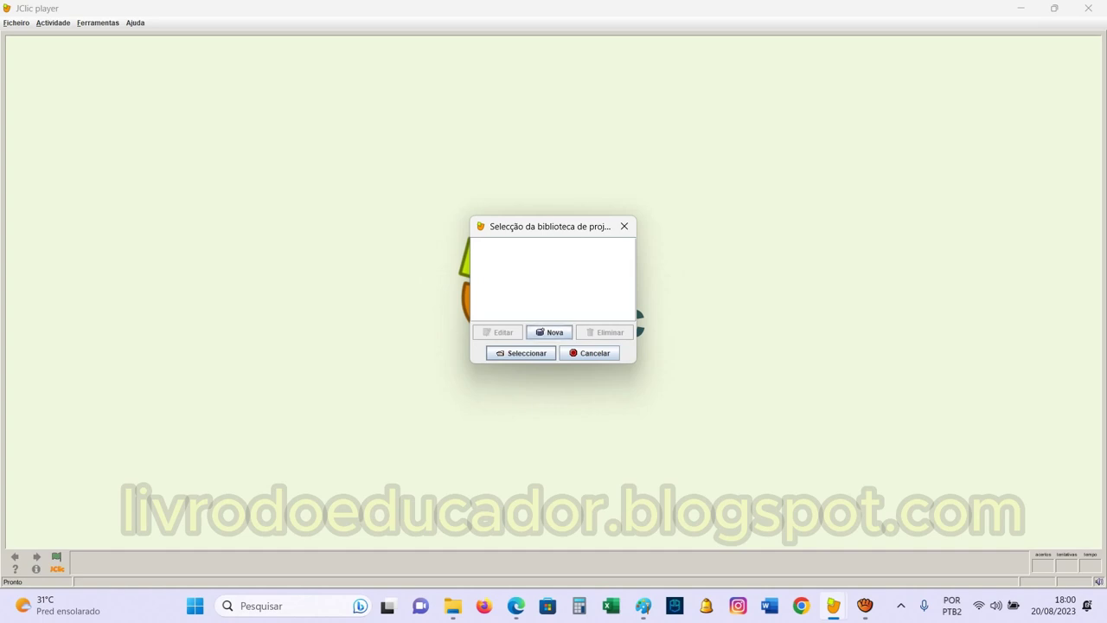
Create a new project library and save it as library.jclic in the folder containing matematica and portugues
click(549, 332)
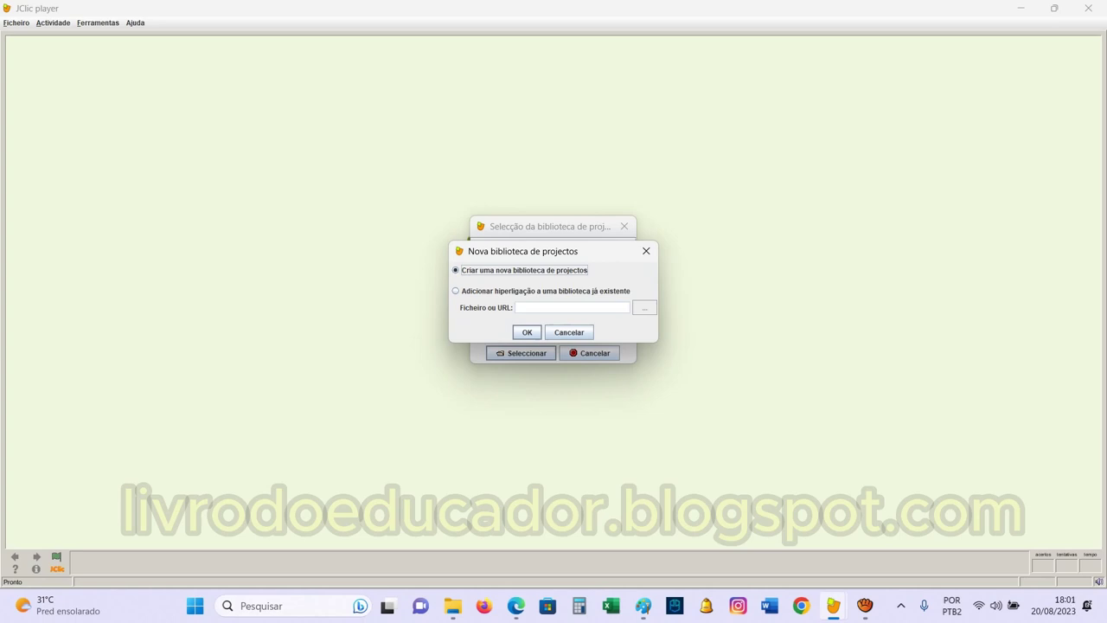
key(Return)
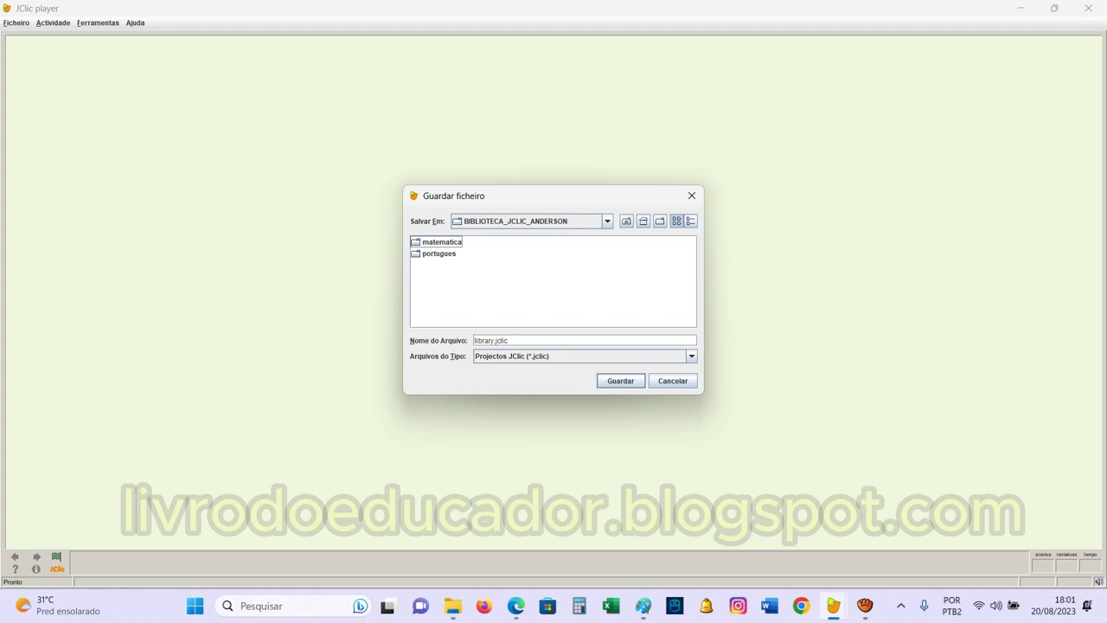
key(Tab)
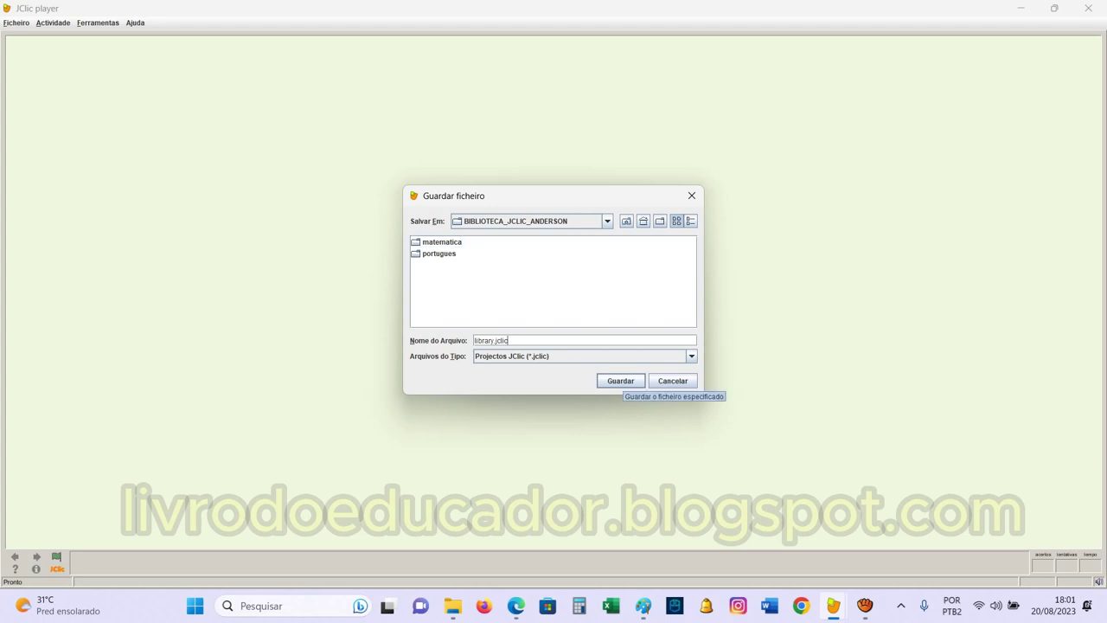
key(Return)
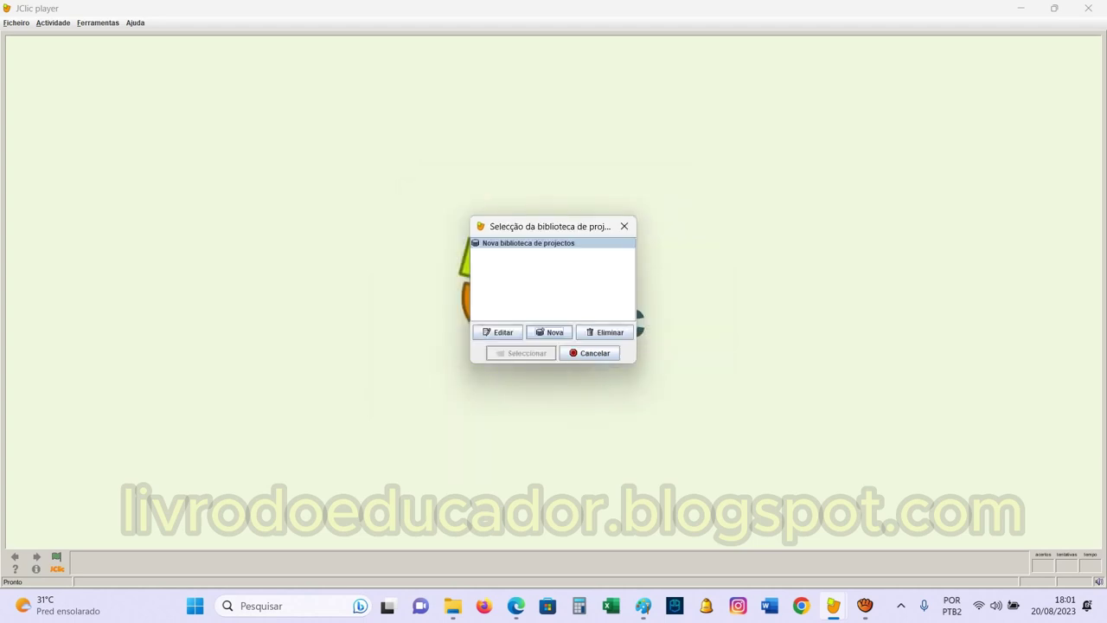
Rename the new project library as "BIBLIOTECA DO" followed by the owner's first name
key(shift+Tab)
key(space)
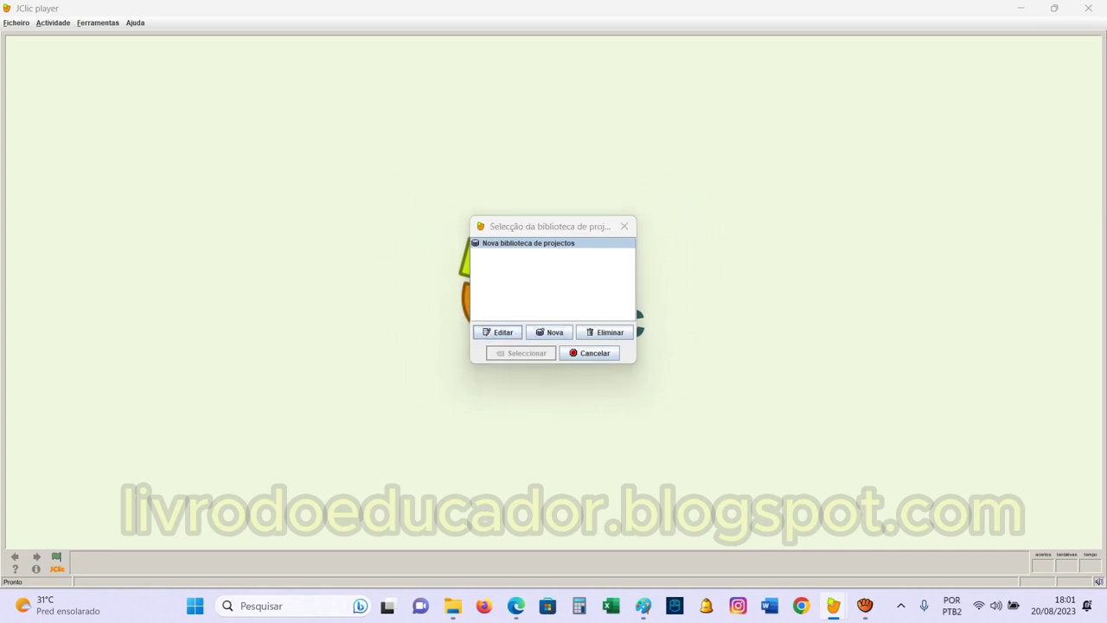
key(Tab)
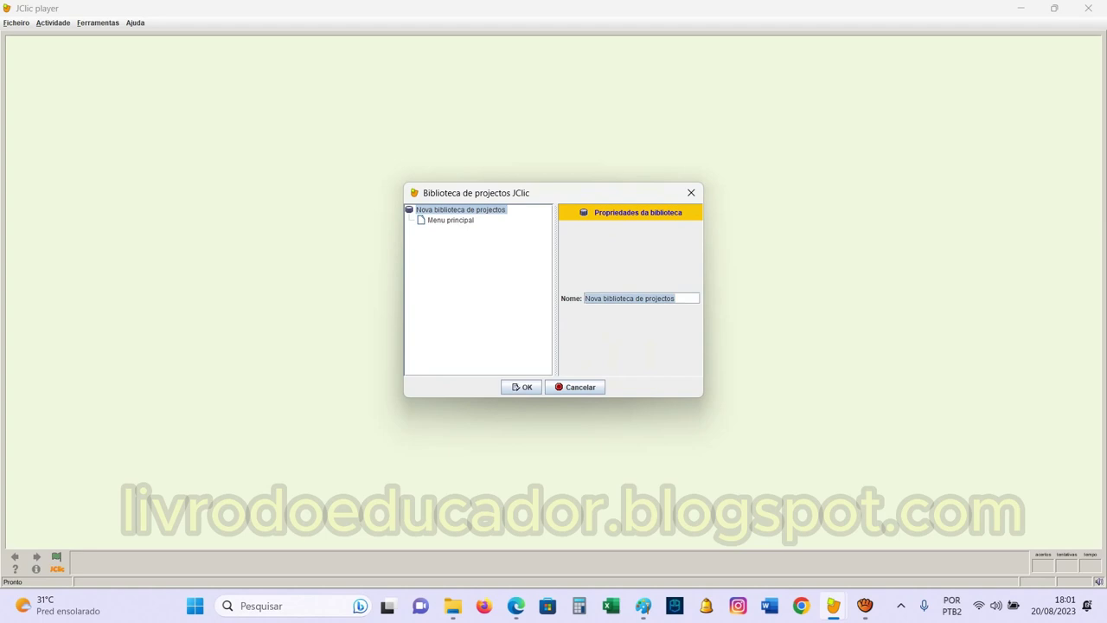
text(BiBLIOTECA DO ANDERSON)
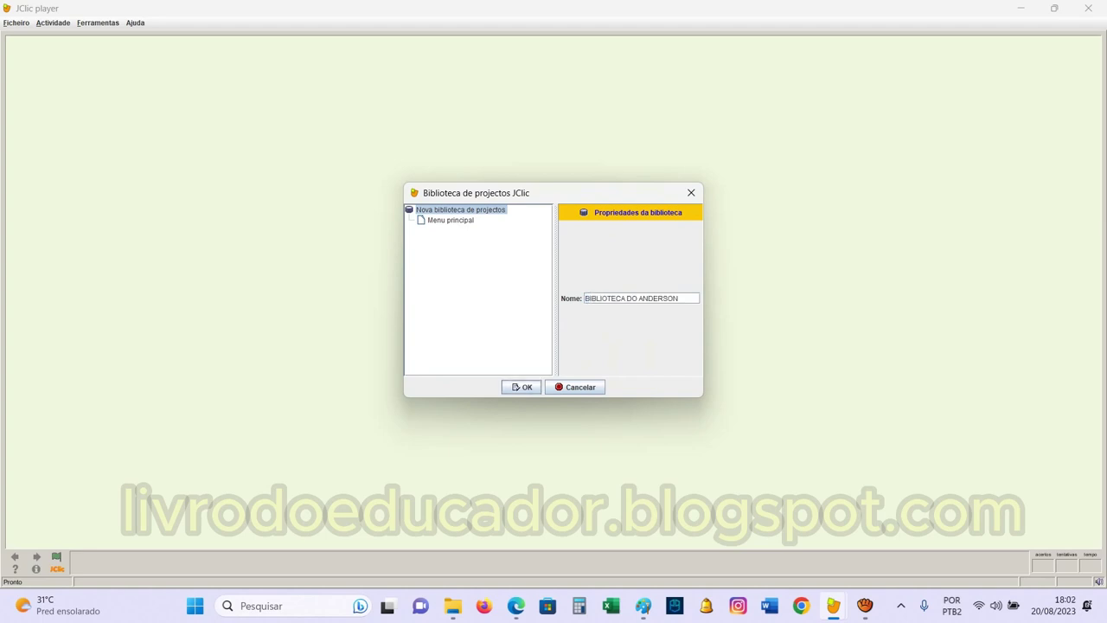
click(521, 387)
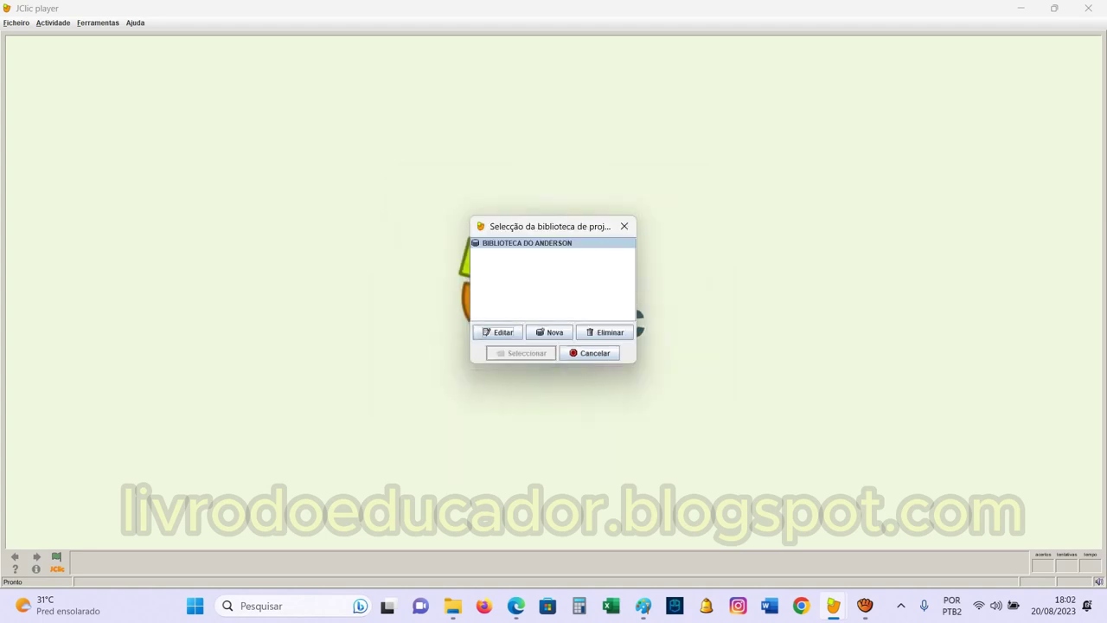
Edit the library and rename its "Menu principal" folder as MENU INICIAL
click(498, 332)
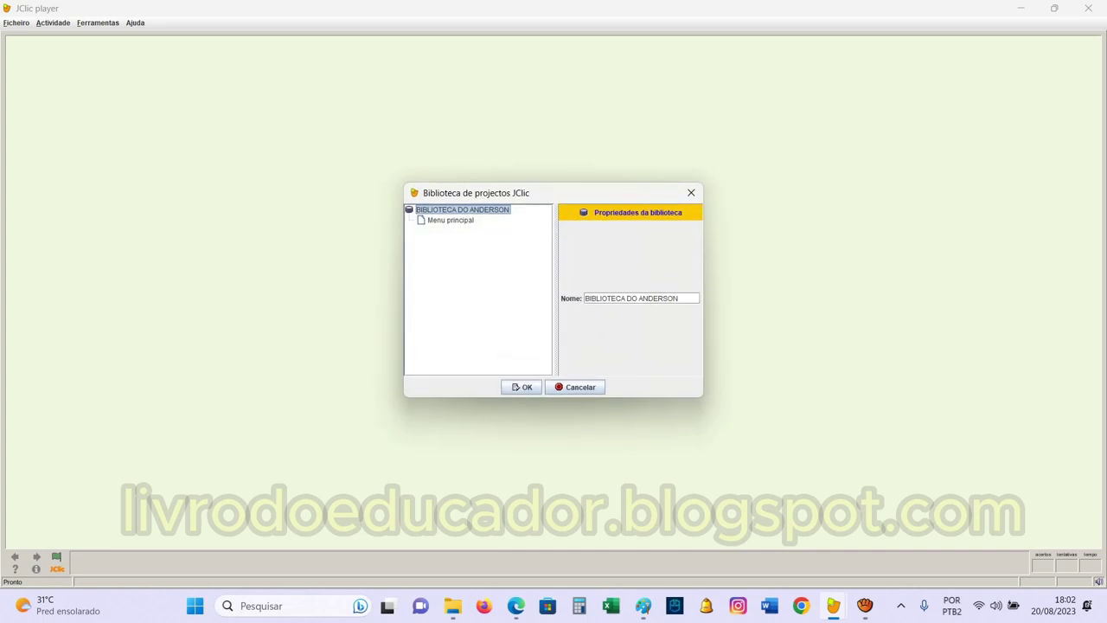
click(450, 220)
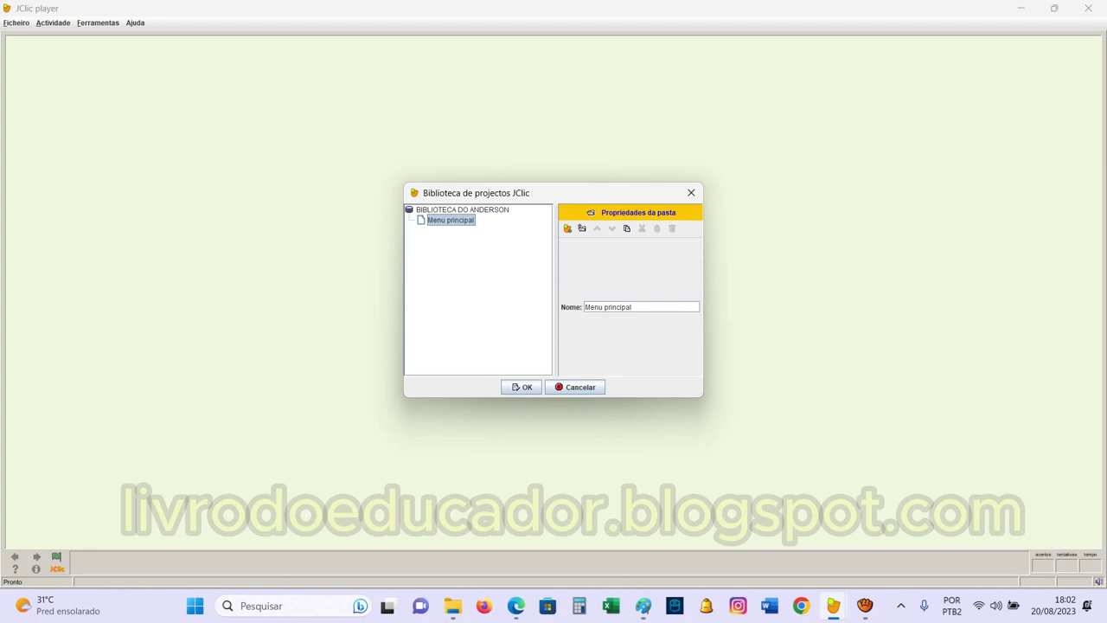
triple_click(641, 307)
text(MENU INICIAL)
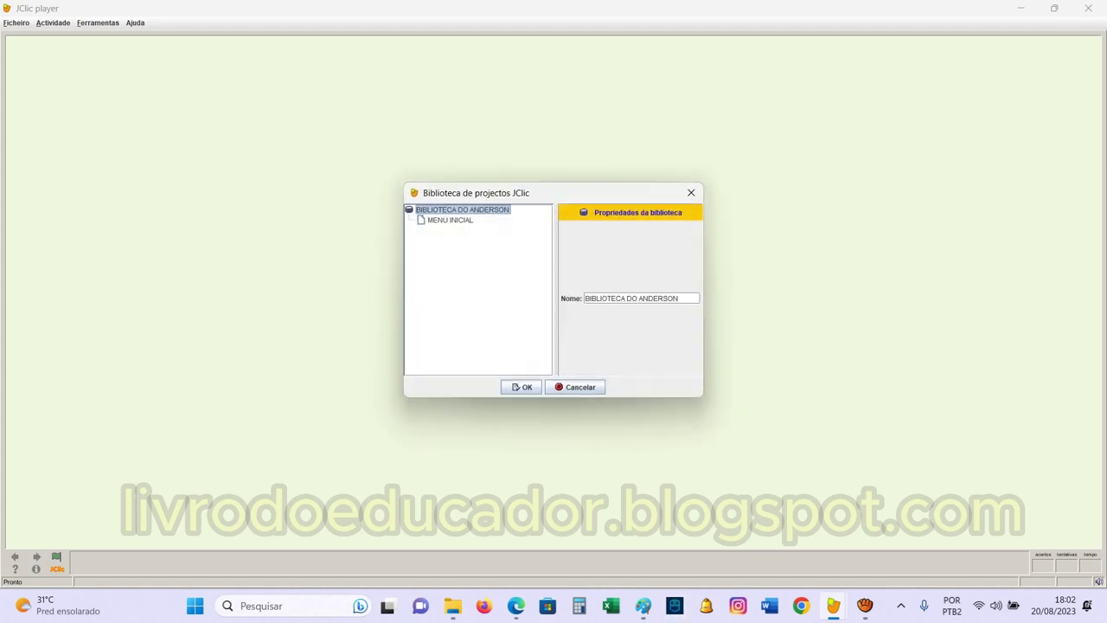
Add a folder named CICLO 2 inside MENU INICIAL
click(450, 220)
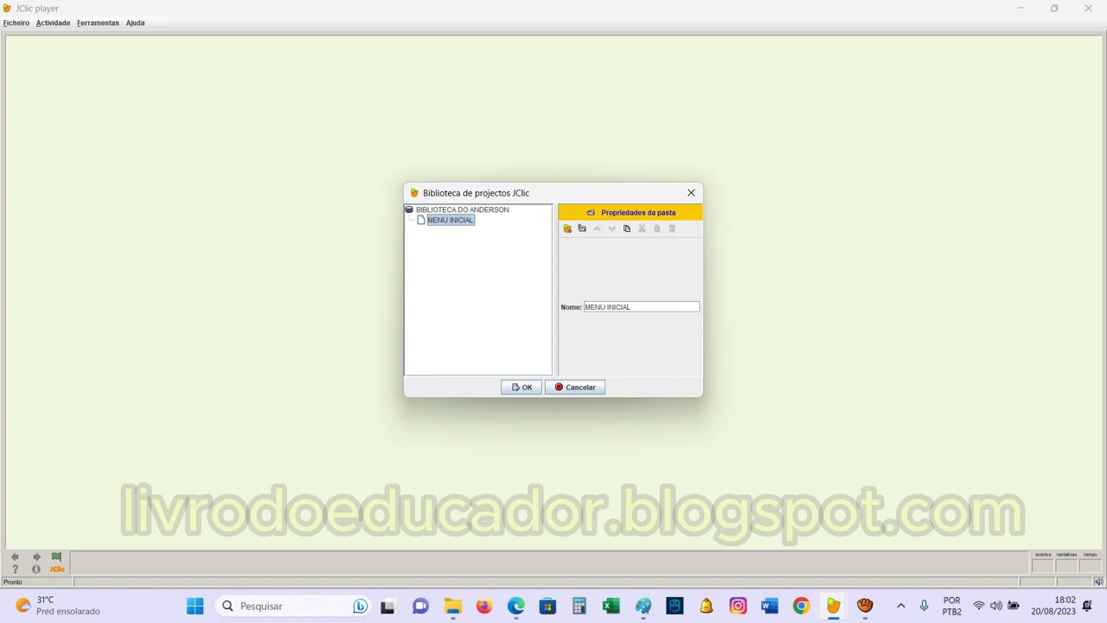
click(567, 228)
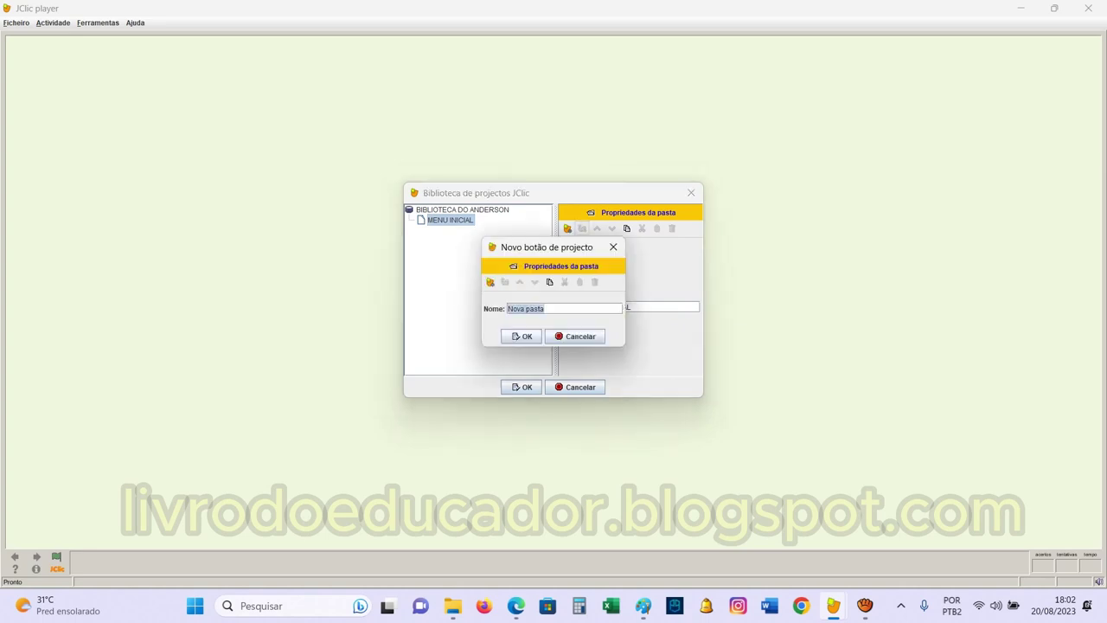
text(CICLO 2)
key(Return)
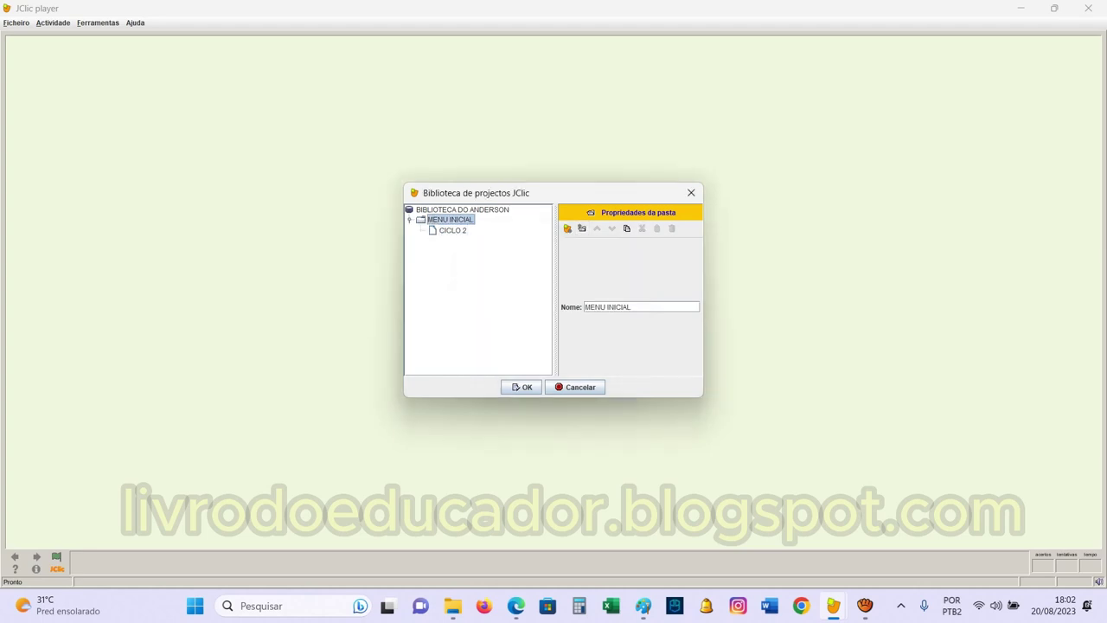
Add a folder named CICLO 1 inside MENU INICIAL and move it above CICLO 2
click(568, 228)
text(CICLO 1)
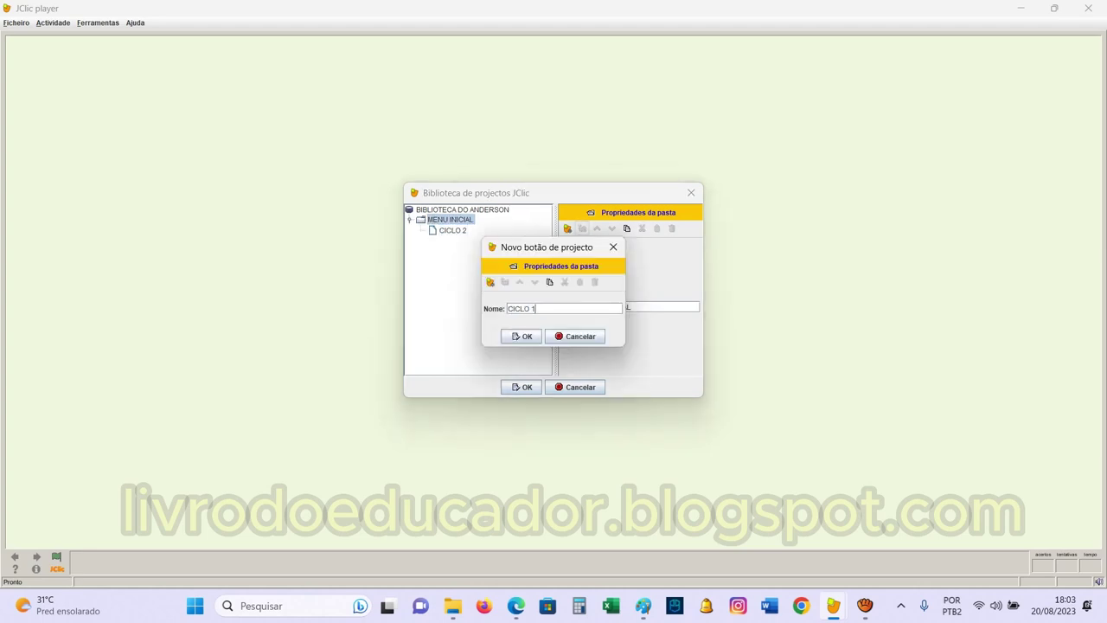
key(Return)
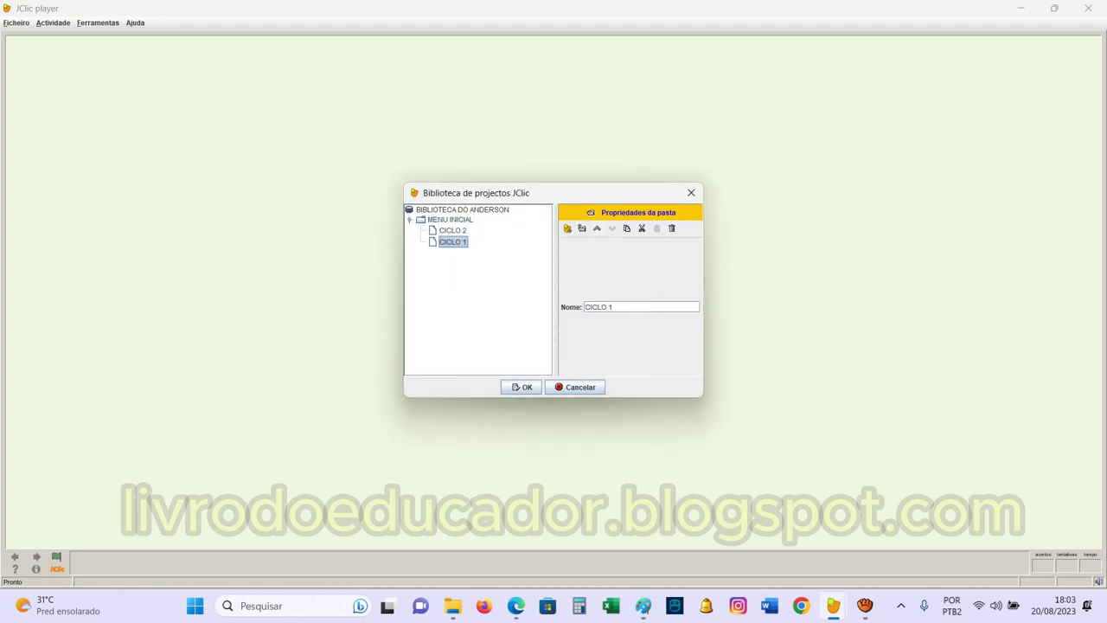
click(597, 228)
Add two subfolders named MATEMÁTICA and PORTUGUÊS inside the CICLO 1 folder
click(567, 227)
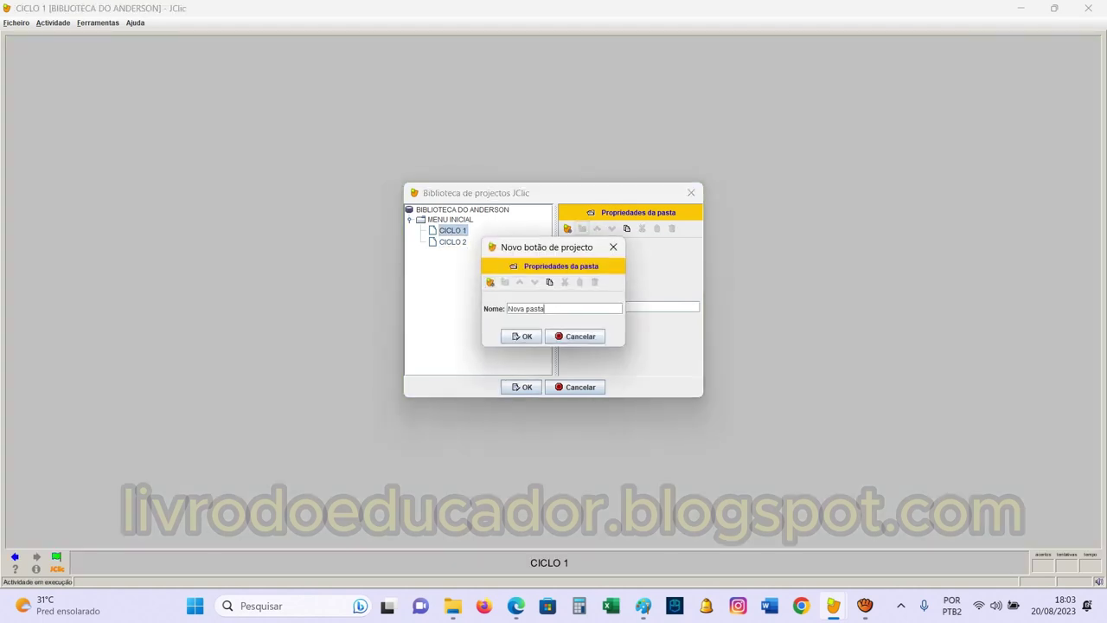
text(MATEMÁTICA)
key(Return)
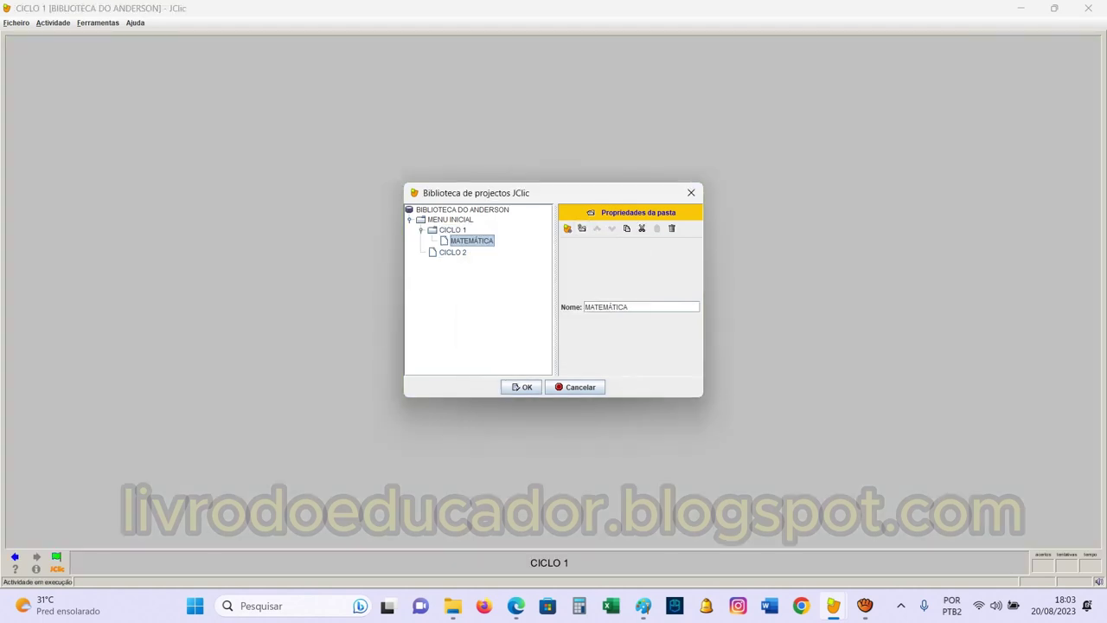
click(453, 229)
click(568, 227)
text(PORTU)
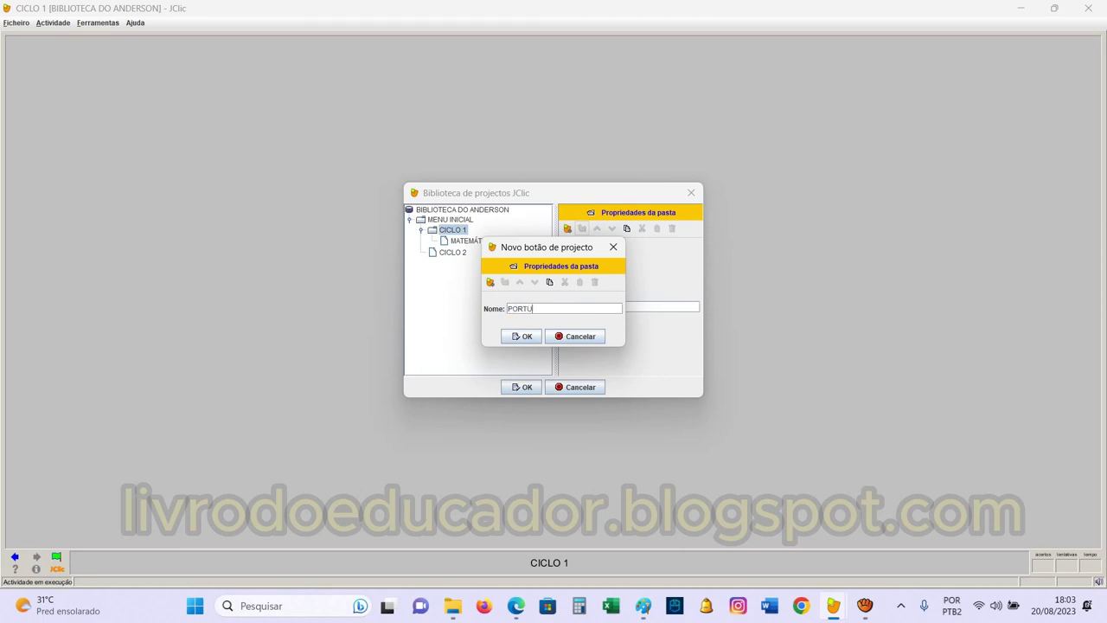
text(GUÊS)
key(Return)
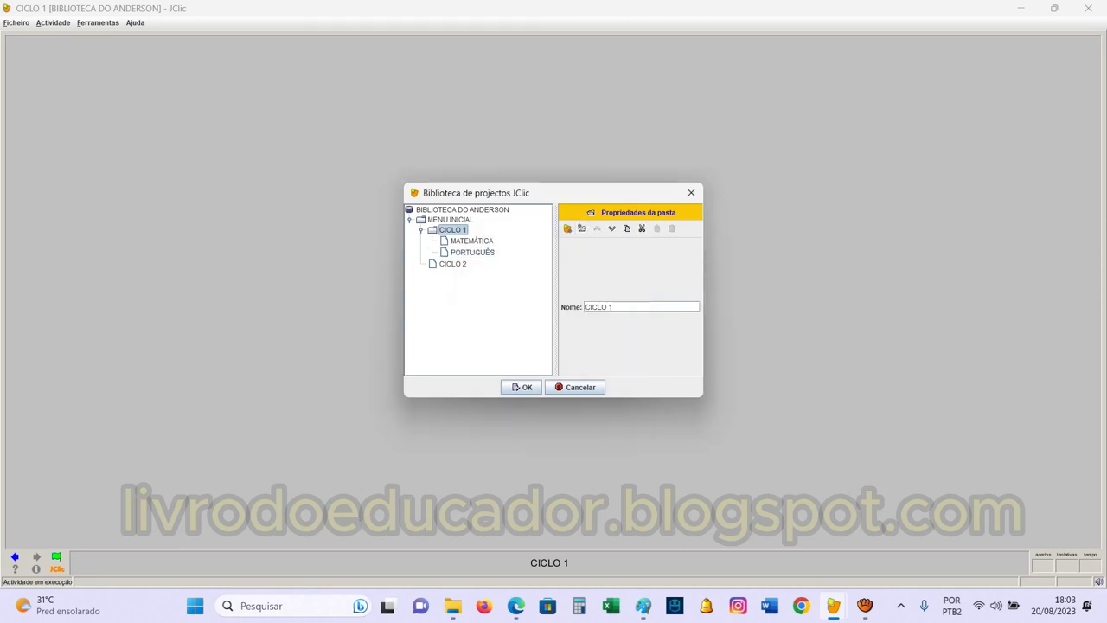
Add two subfolders named MATEMÁTICA and PORTUGUÊS inside the CICLO 2 folder
click(452, 264)
click(567, 227)
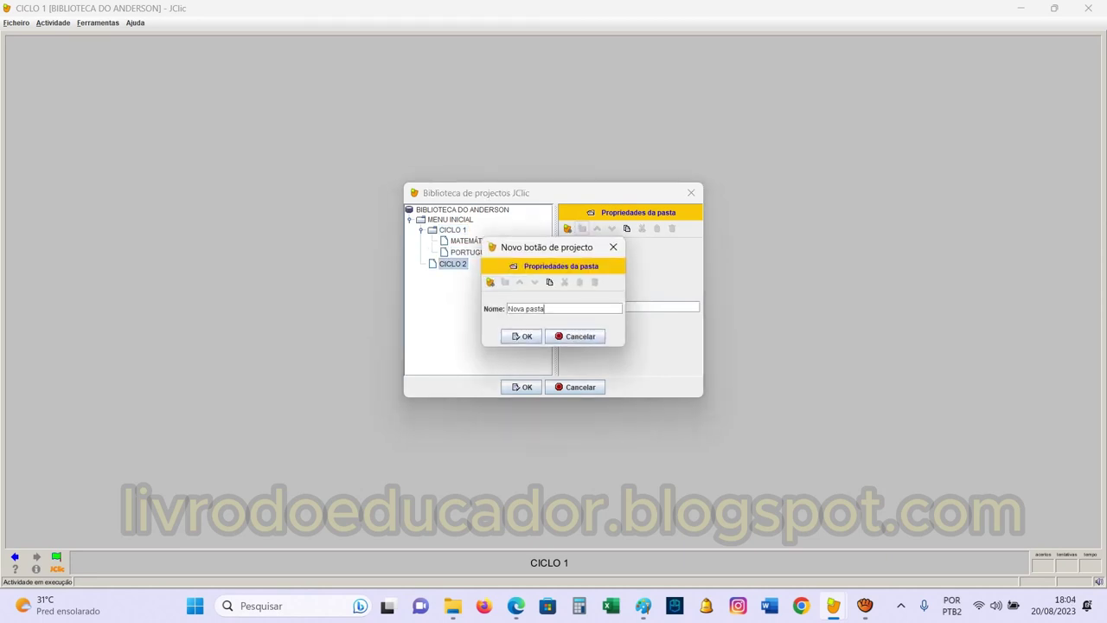
text(MATEMÁTICA)
key(Return)
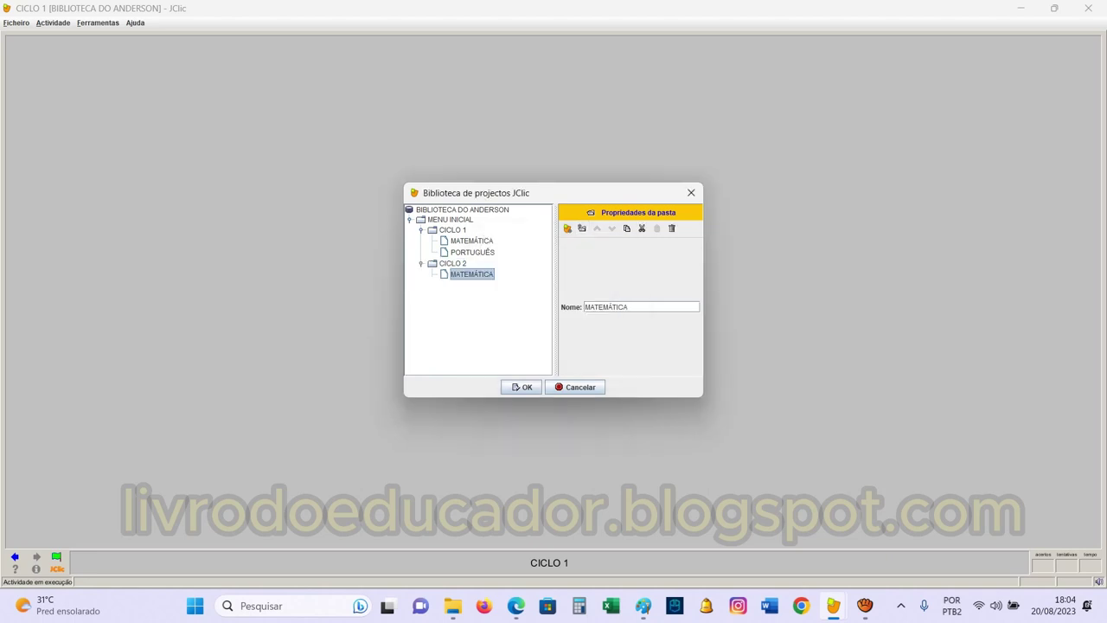
click(453, 264)
click(567, 228)
key(ctrl+a)
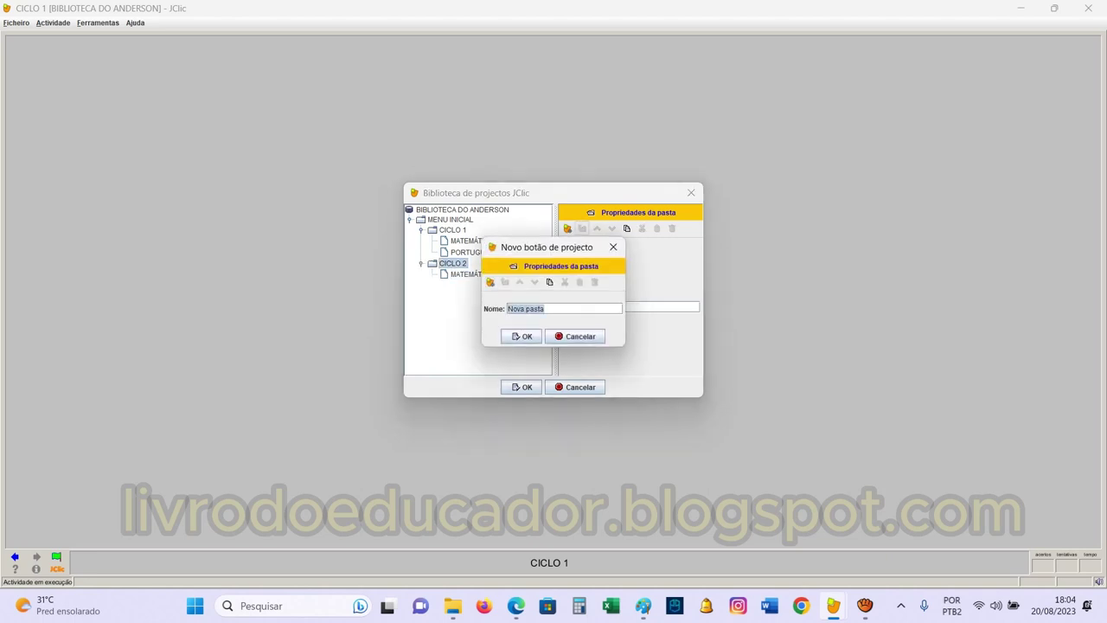
text(PORTUGUÊS)
key(Return)
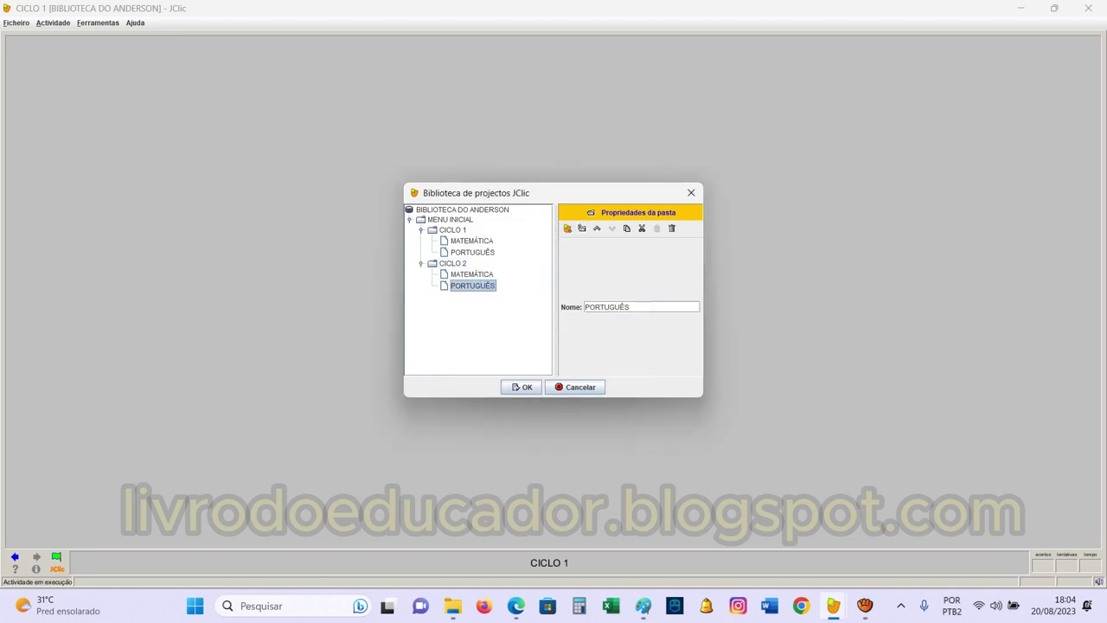
key(Return)
Start a new project button in CICLO 1's PORTUGUÊS folder and link it to a_escrita1.jclic.zip from the portugues folder
double_click(450, 219)
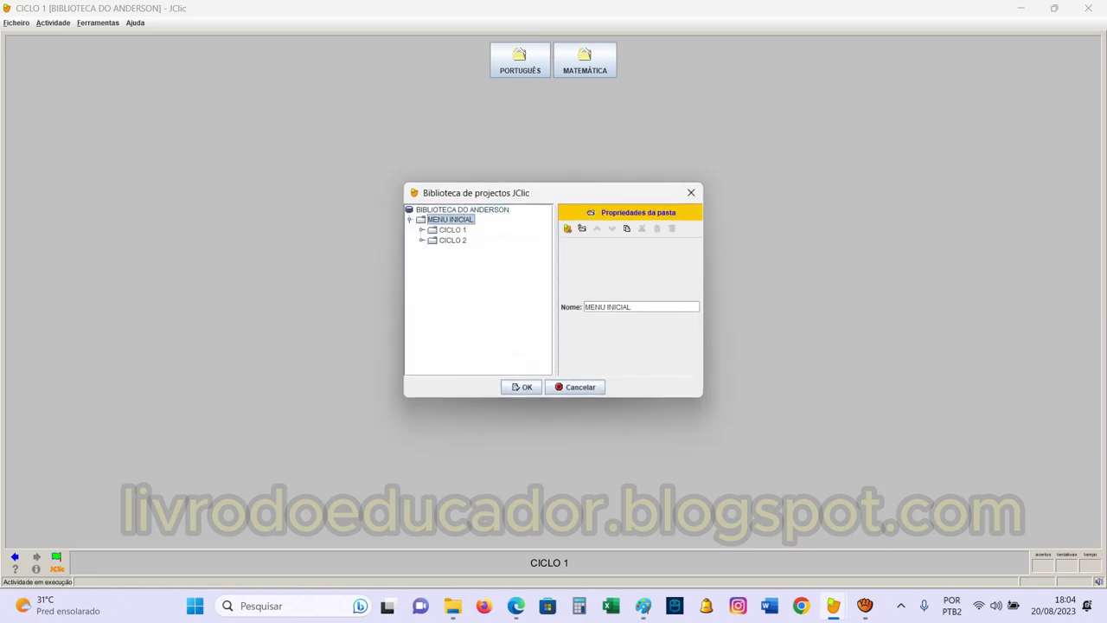
double_click(453, 229)
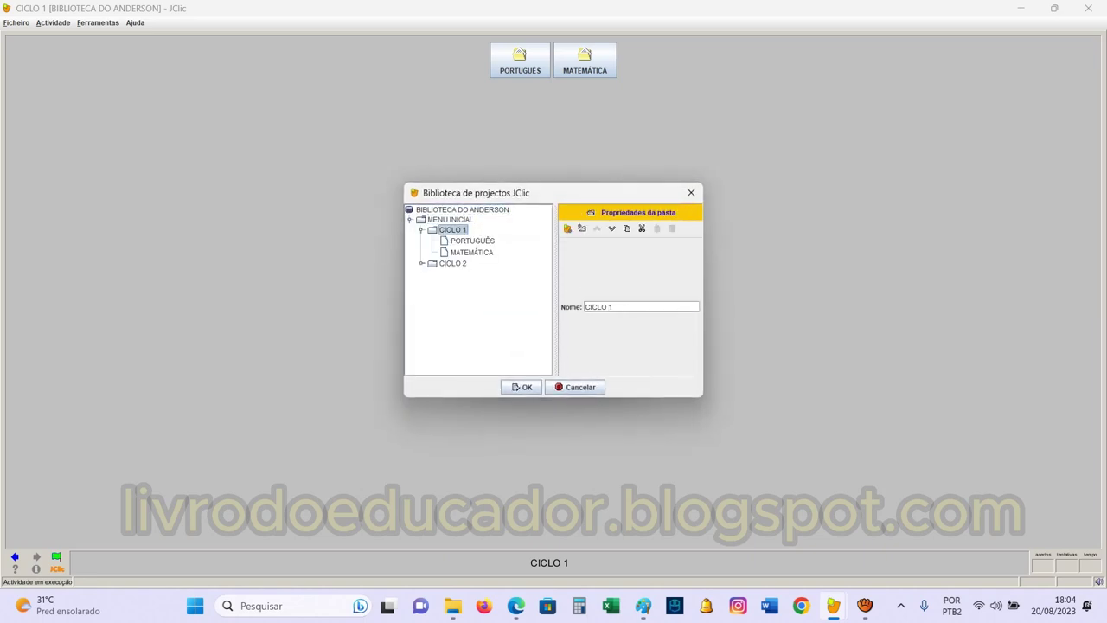
click(472, 240)
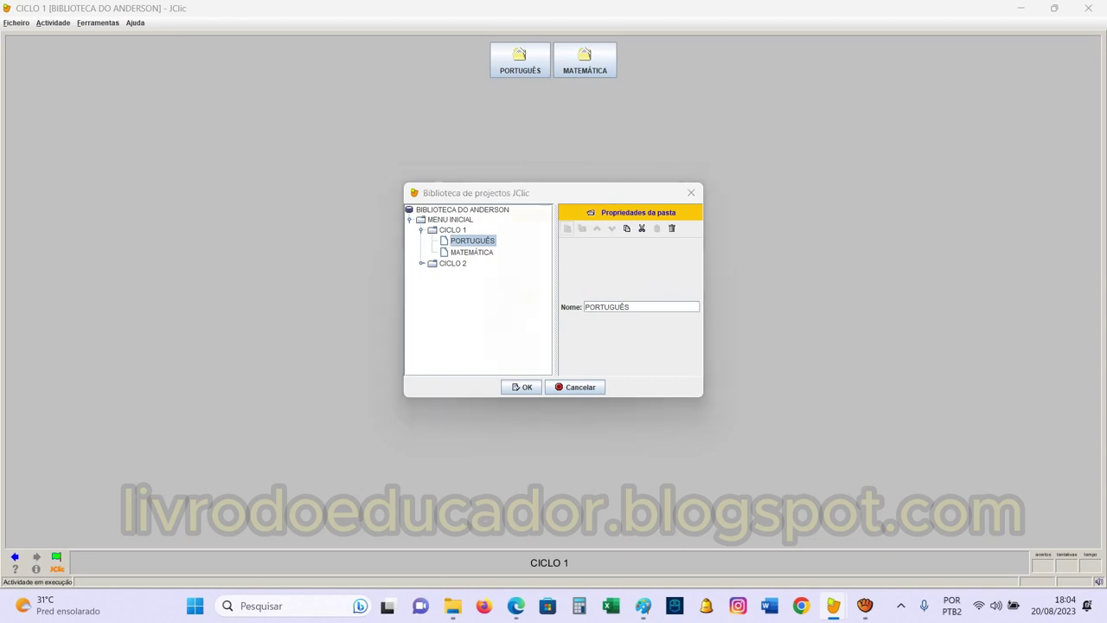
click(568, 227)
click(618, 282)
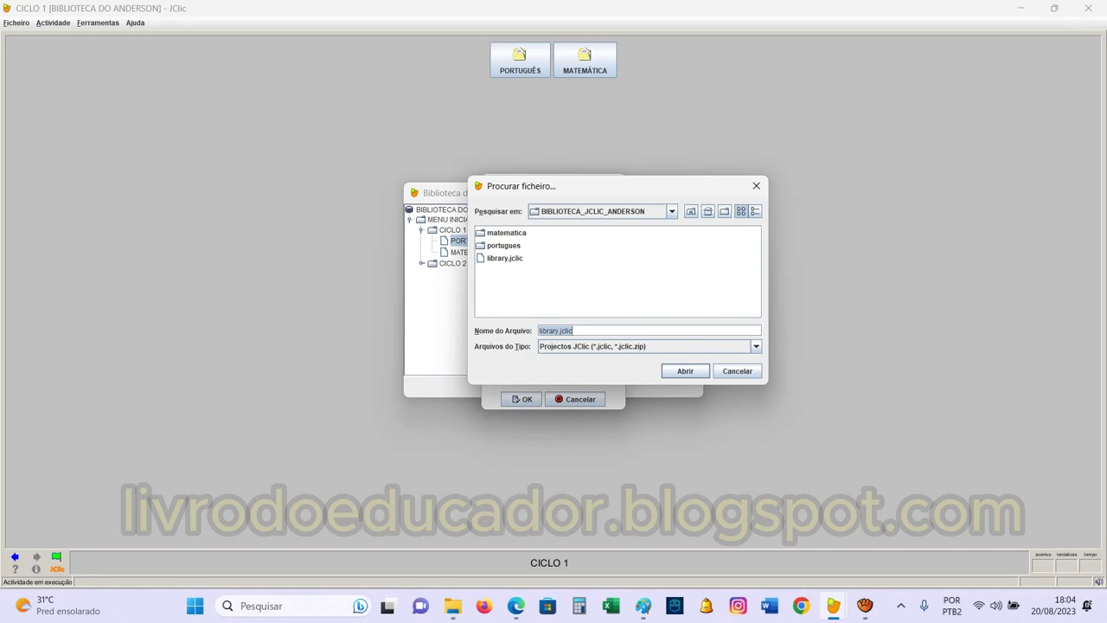
double_click(503, 245)
double_click(518, 270)
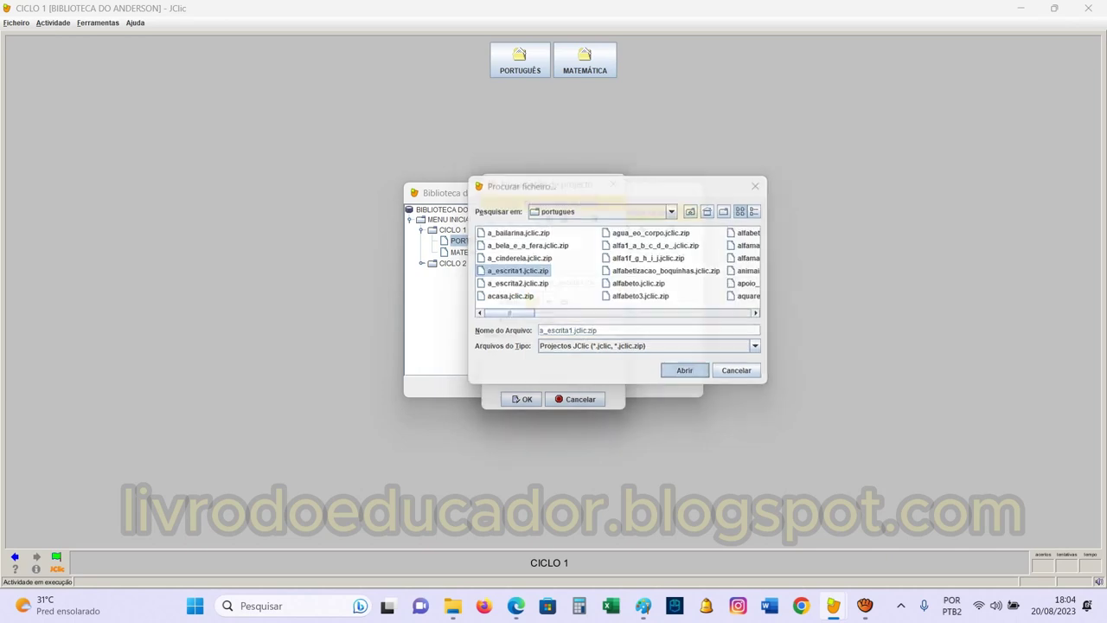
Label the new project button ESCRITA, give it the icon of a hand over a sheet, and add it
text(ESCRITA)
click(548, 302)
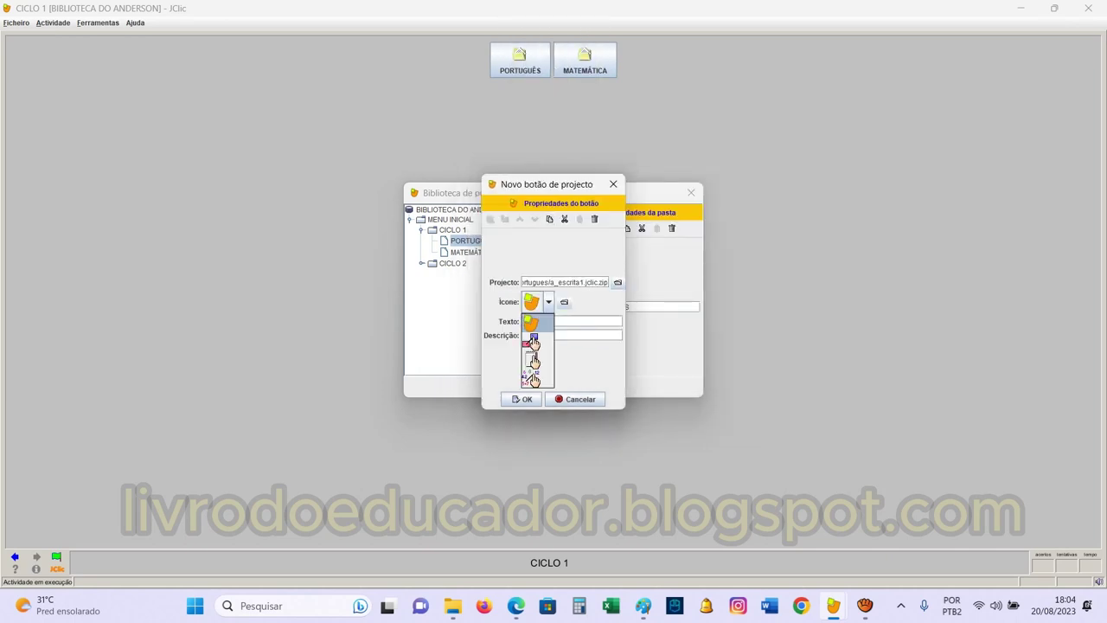
click(537, 342)
click(522, 399)
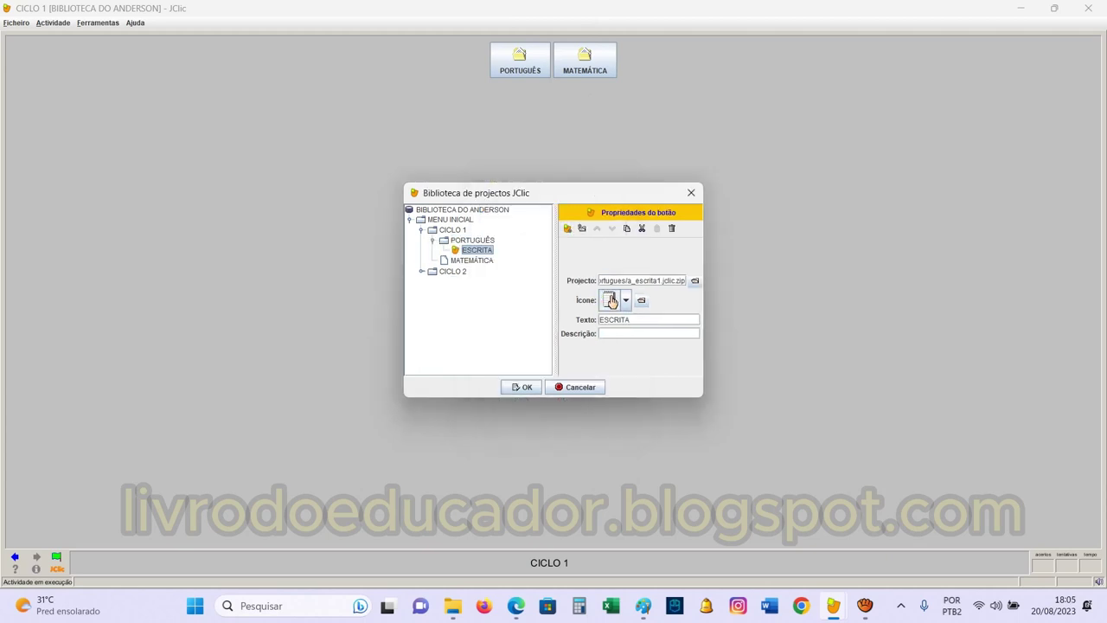
Start another project button in CICLO 1's PORTUGUÊS folder and link it to alfabeto.jclic.zip from the portugues folder
click(567, 228)
double_click(507, 246)
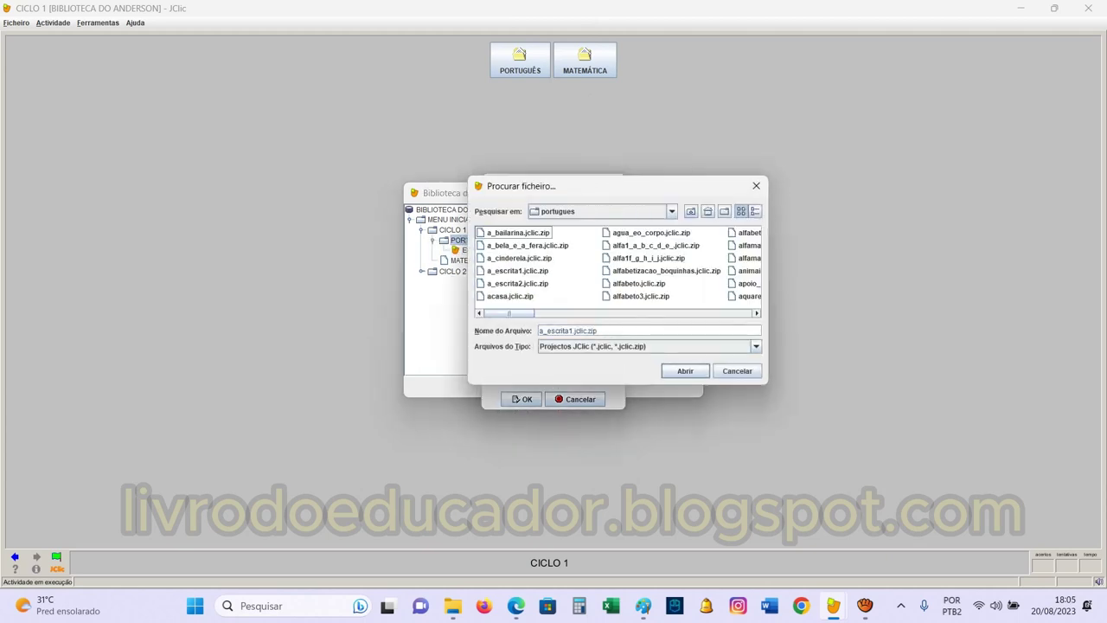
click(518, 257)
scroll(619, 264, right, 8)
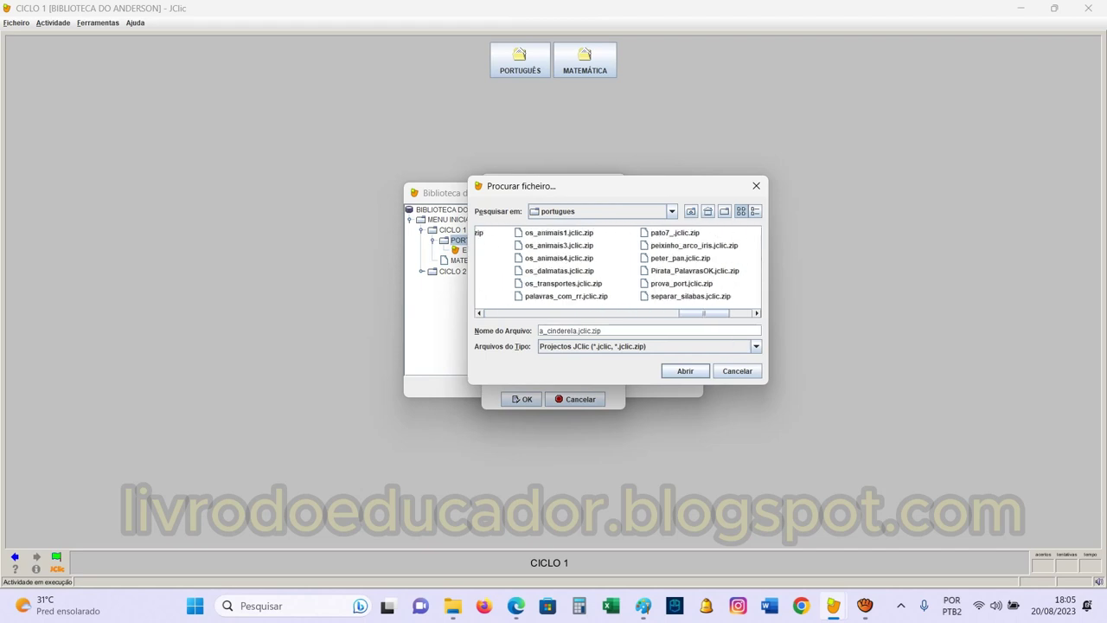
scroll(618, 263, left, 8)
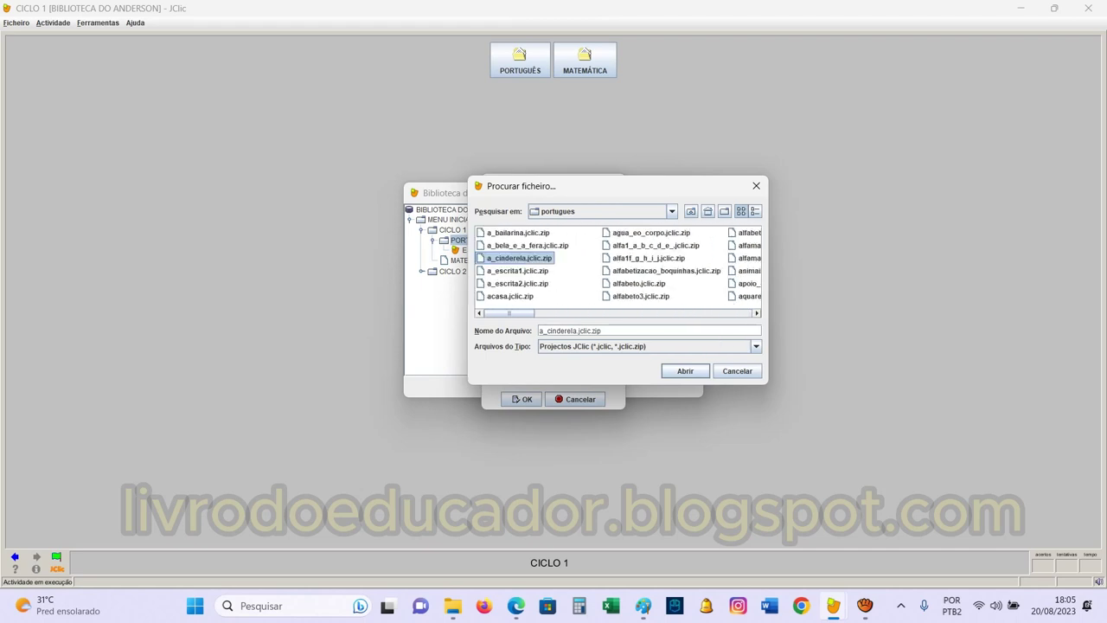
key(Escape)
click(618, 282)
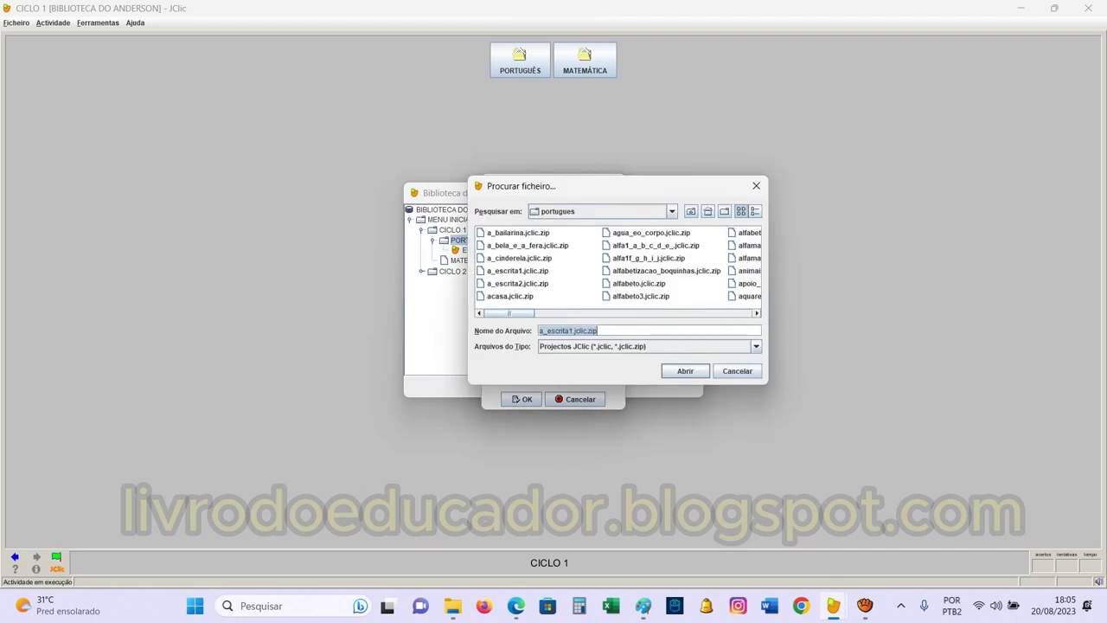
double_click(638, 282)
Replace the new button's default text with ALFABETO and add the button
key(BackSpace)
key(BackSpace)
key(BackSpace)
key(BackSpace)
key(BackSpace)
key(BackSpace)
key(BackSpace)
key(BackSpace)
key(BackSpace)
text(ALFABETO)
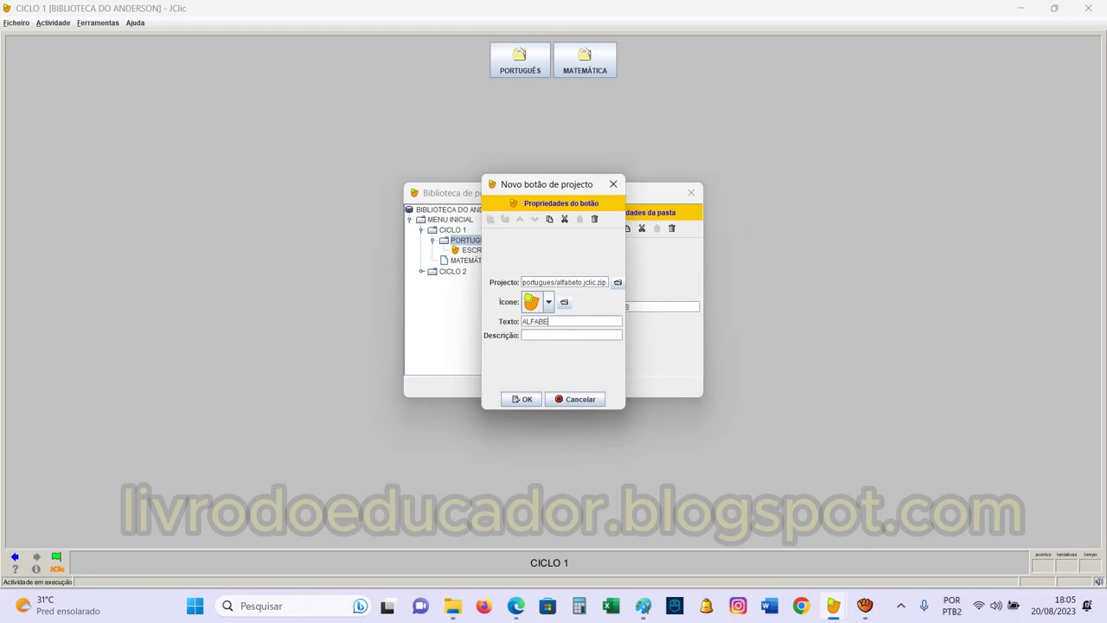
key(Return)
Add a project button labelled BOQUINHAS to CICLO 1's PORTUGUÊS folder, linked to alfabetizacao_boquinhas.jclic.zip
click(472, 239)
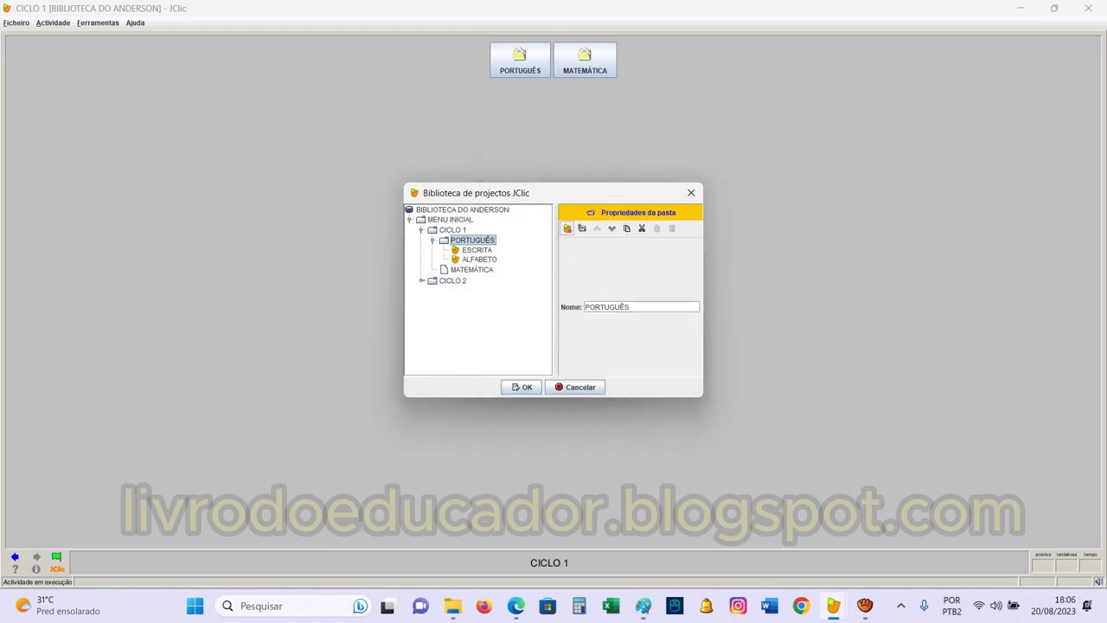
click(568, 229)
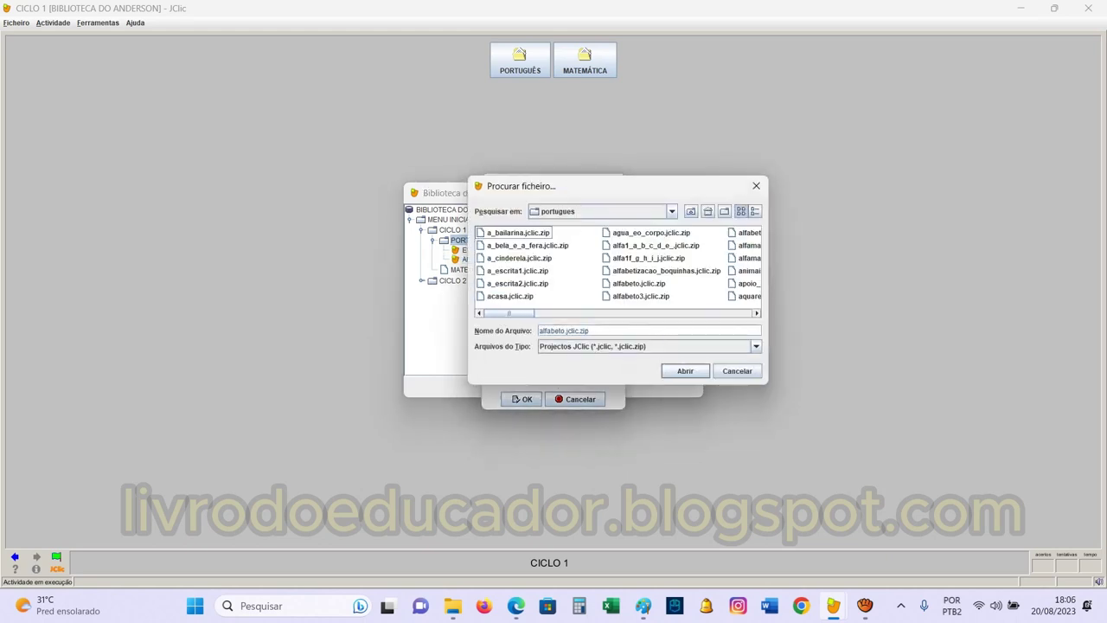
click(666, 271)
key(Return)
text(BOQUINHAS)
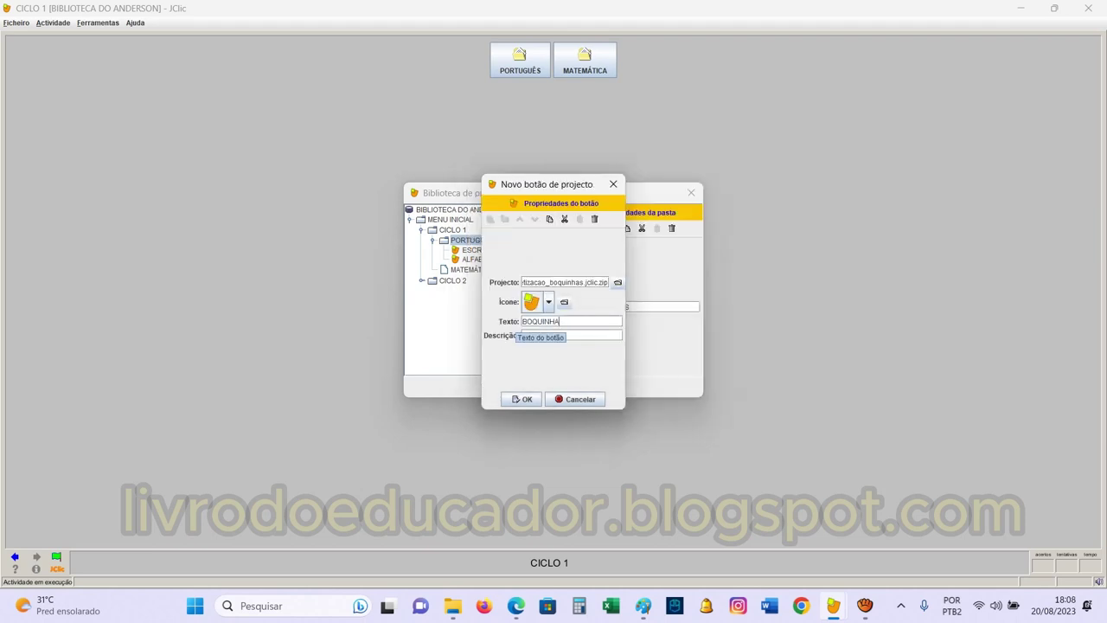
click(522, 399)
Add a project button labelled CONTINHAS to CICLO 1's MATEMÁTICA folder, linked to continhas.jclic.zip from the matematica folder
click(452, 230)
click(471, 279)
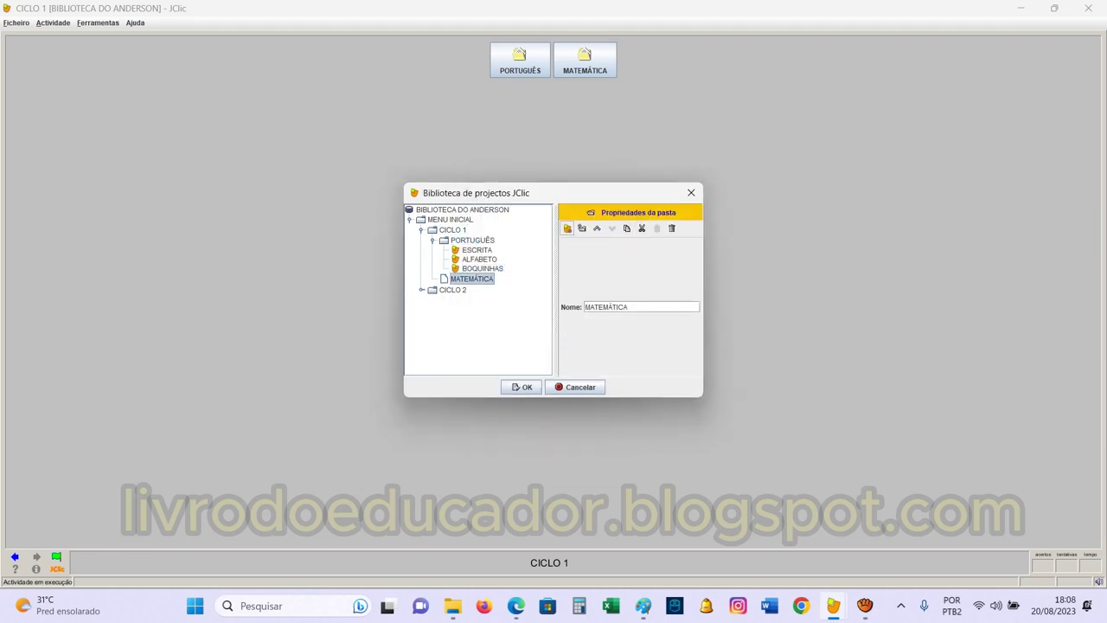
click(566, 227)
double_click(497, 228)
click(510, 296)
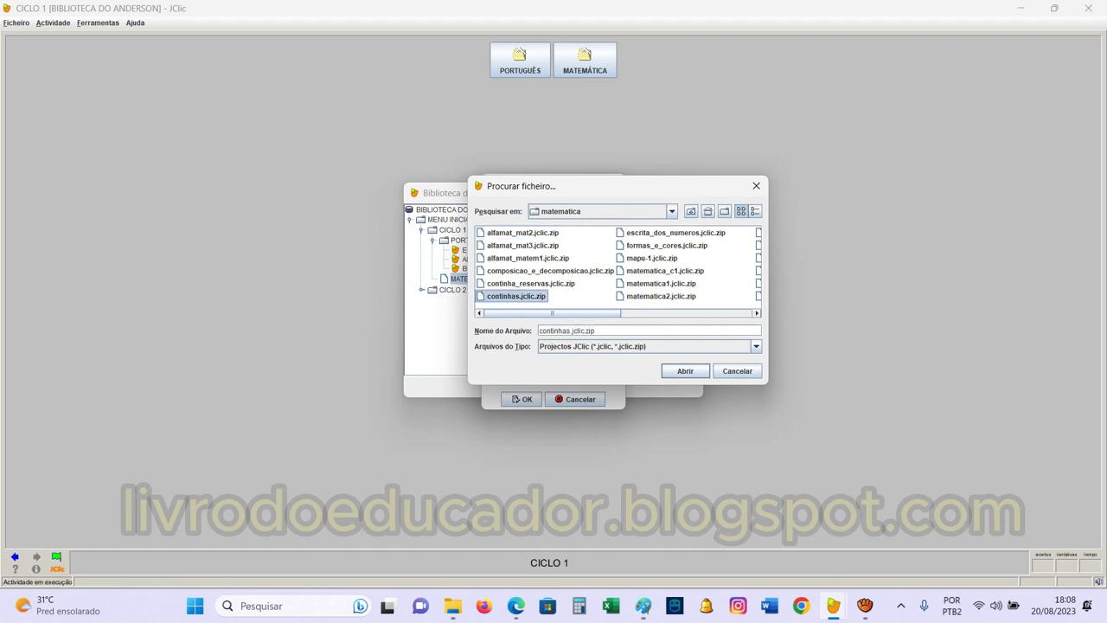
key(Return)
text(CONTINHAS)
click(521, 399)
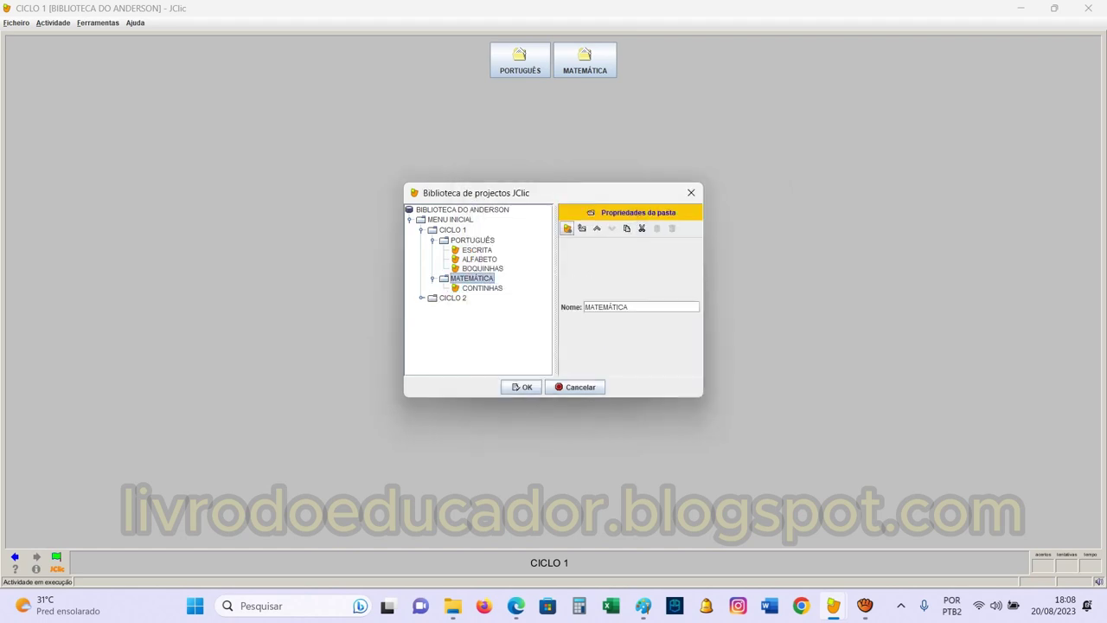
Add a project button labelled SOMANDO FRUTAS to CICLO 1's MATEMÁTICA folder, linked to somando_frutas.jclic.zip
click(566, 227)
double_click(503, 232)
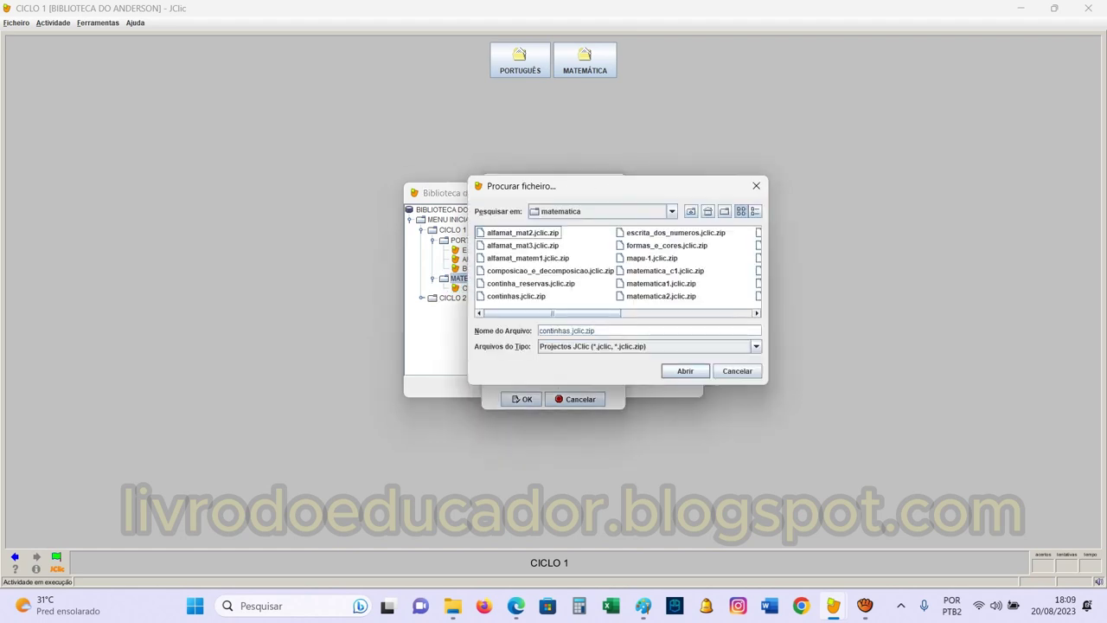
scroll(618, 264, right, 3)
click(679, 244)
key(Return)
text(SOMANDO FR)
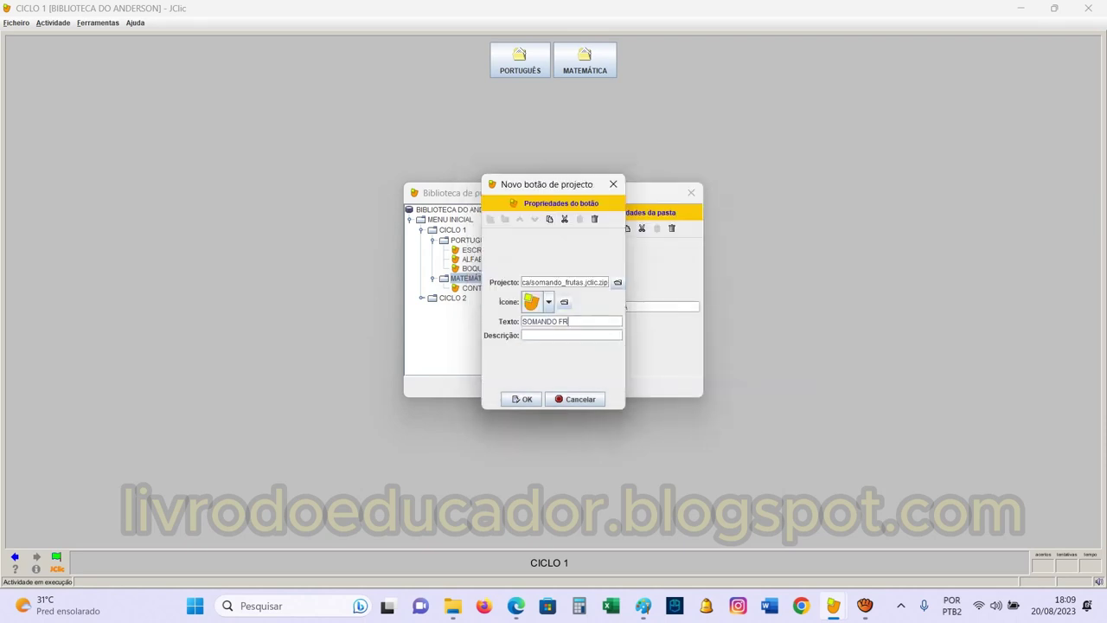
text(UTAS)
key(Return)
Add a project button labelled FORMAS E CORES to CICLO 1's MATEMÁTICA folder, linked to formas_e_cores.jclic.zip
click(566, 227)
double_click(503, 232)
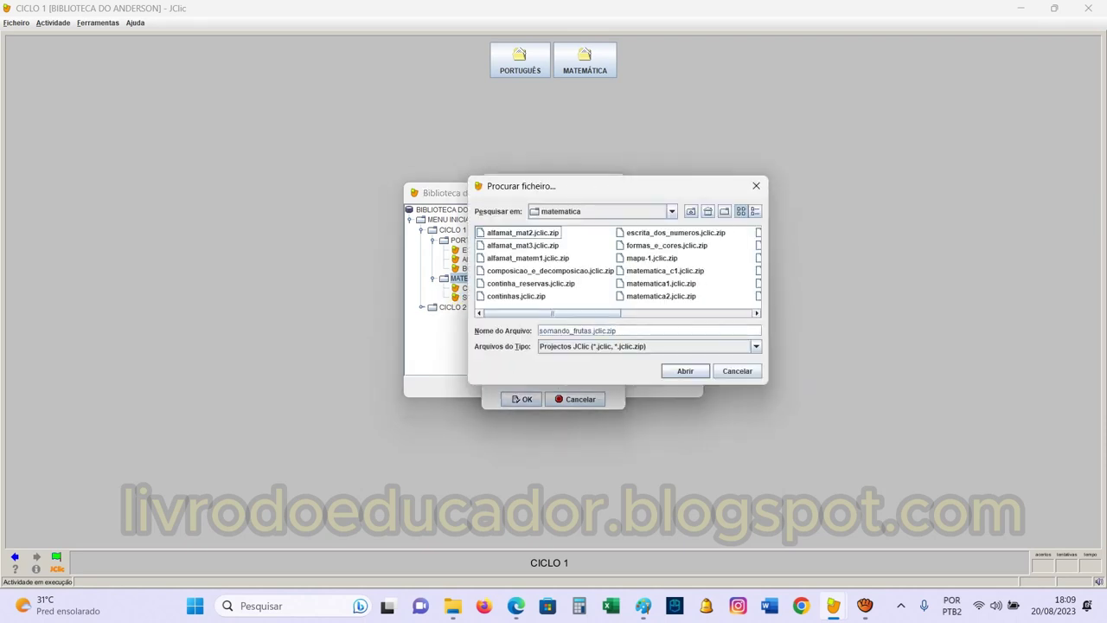
double_click(666, 245)
text(FOR)
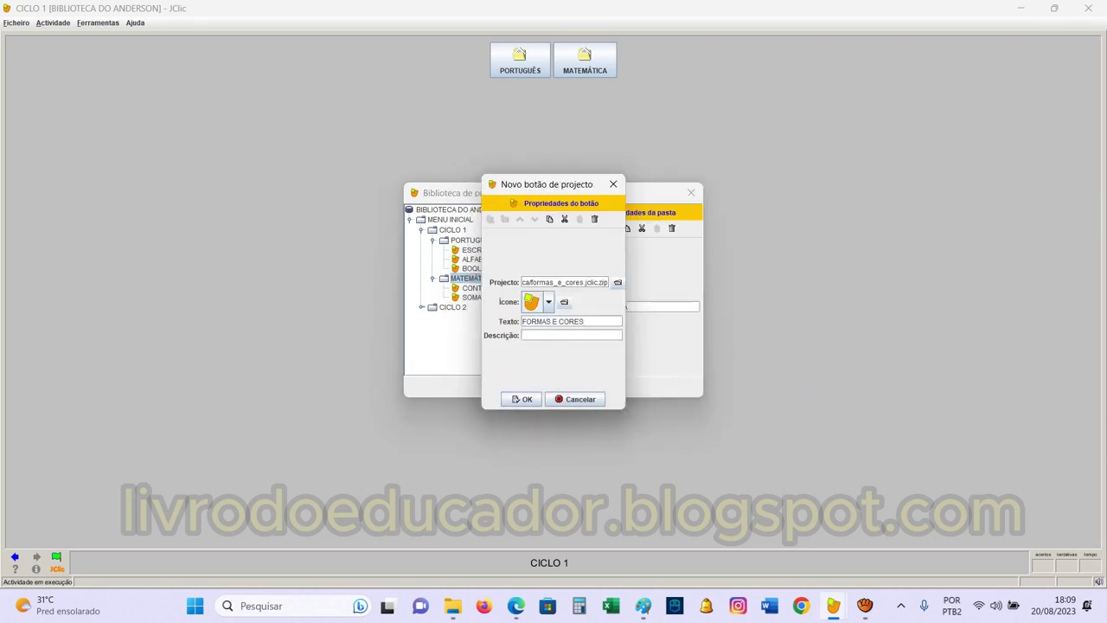
text(MAS E CORES)
key(Return)
Add a project button labelled DITADO to CICLO 2's PORTUGUÊS folder, linked to ditado.jclic.zip from the portugues folder
double_click(453, 316)
click(463, 326)
click(567, 229)
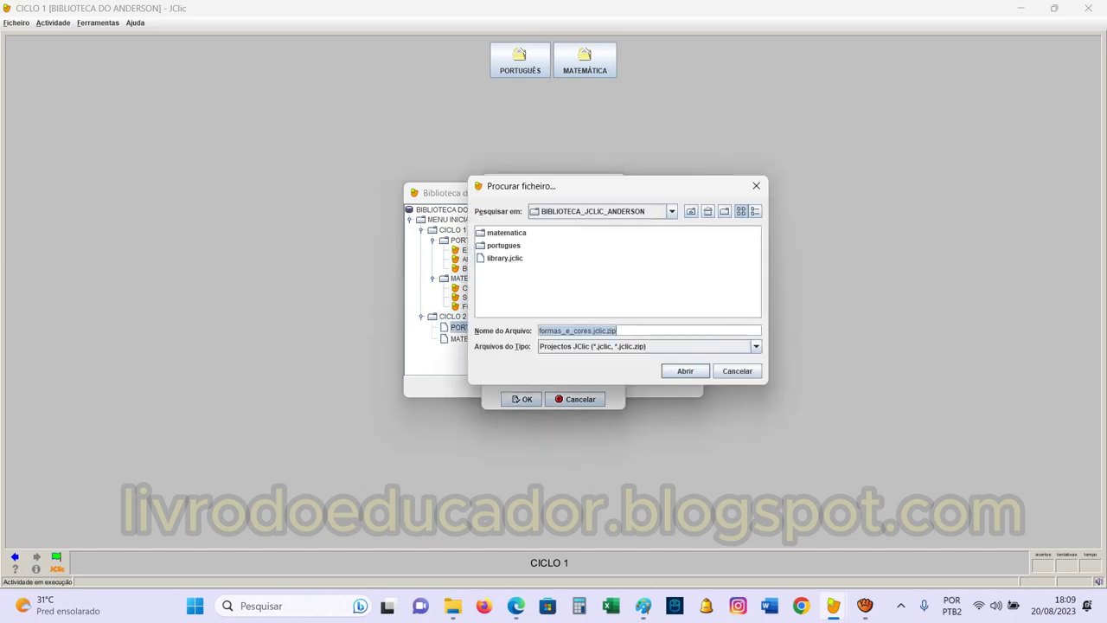
double_click(503, 245)
double_click(666, 270)
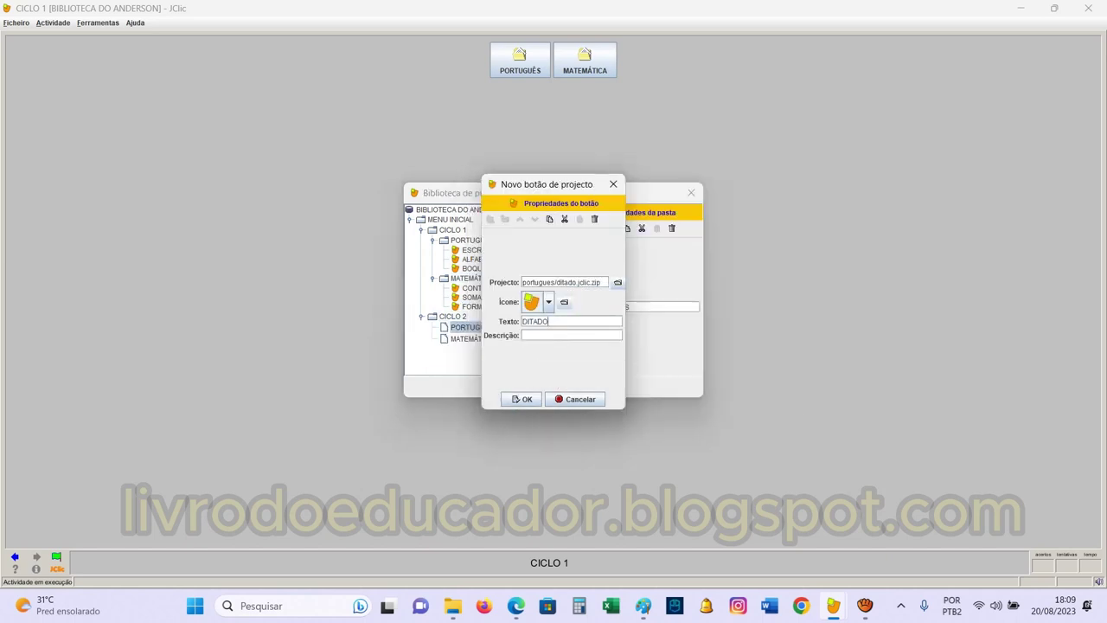
key(Return)
Add a project button labelled LEITURA E ESCRITA to CICLO 2's PORTUGUÊS folder, linked to moca8.jclic.zip
click(567, 228)
double_click(503, 244)
click(637, 245)
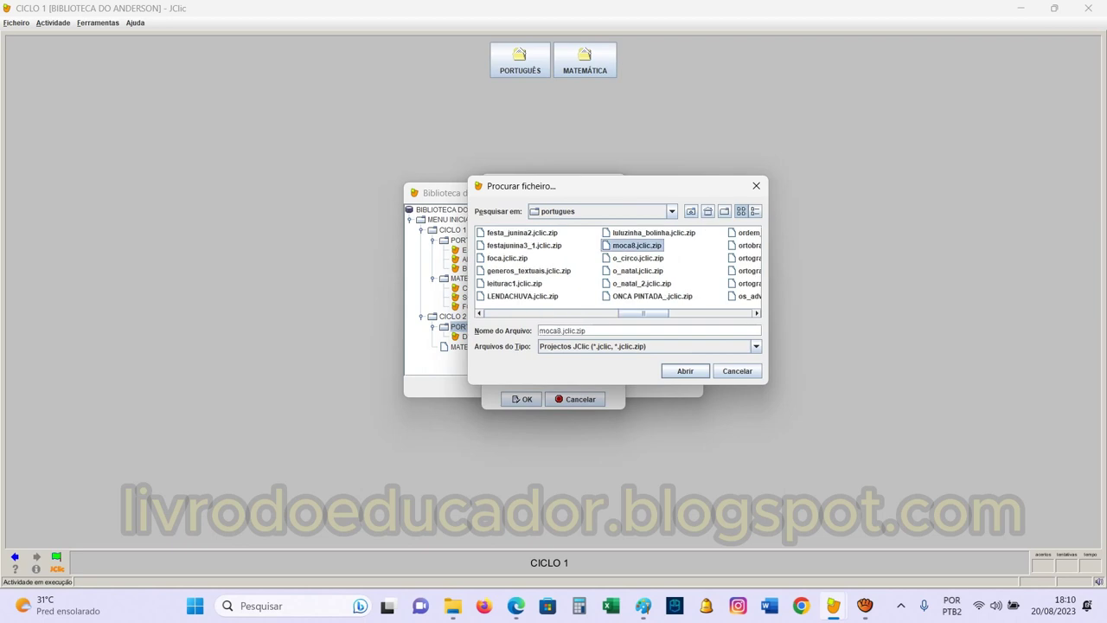
key(Return)
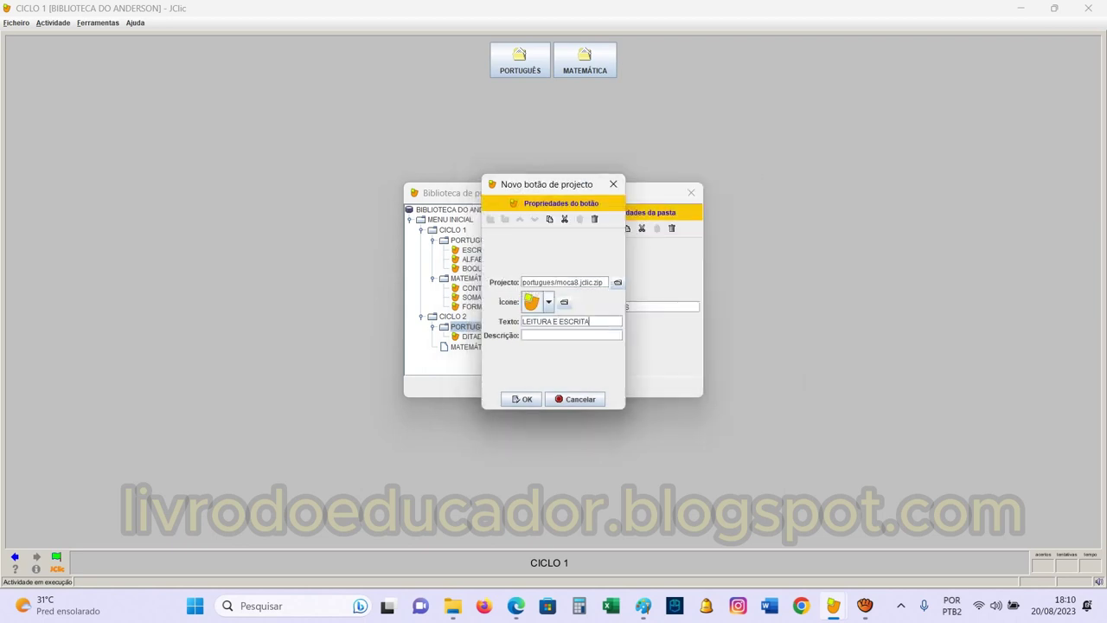
key(Return)
Try to add a project button labelled FÁBULA directly under CICLO 2, linked to Fabula_Coelho_tartaruga.jclic.zip
click(568, 229)
click(617, 282)
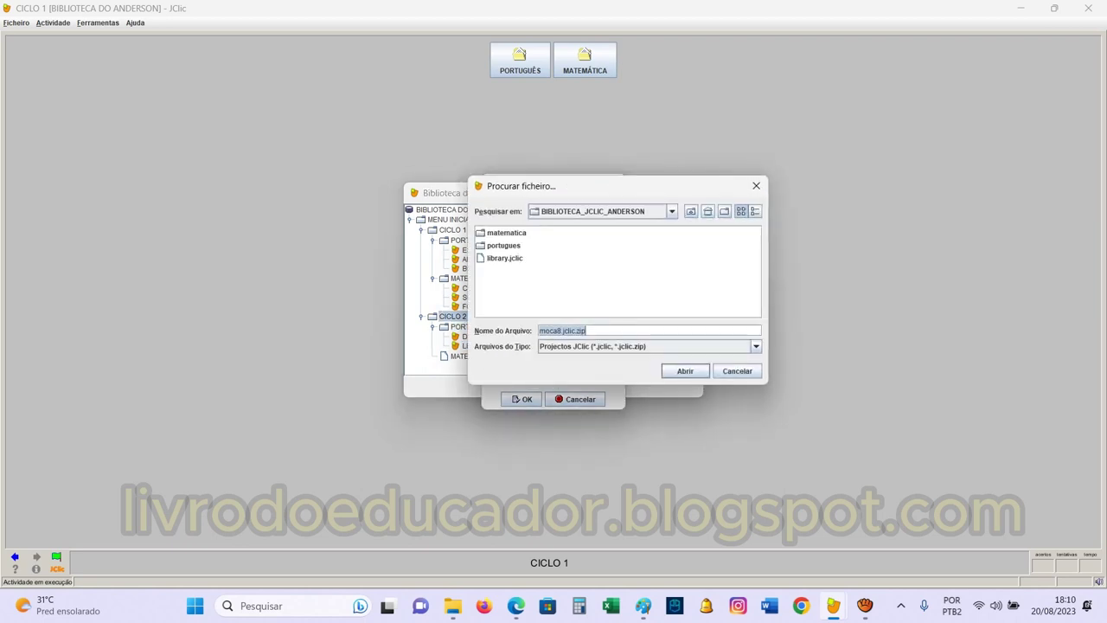
double_click(503, 245)
scroll(618, 272, down, 3)
double_click(662, 284)
text(FA)
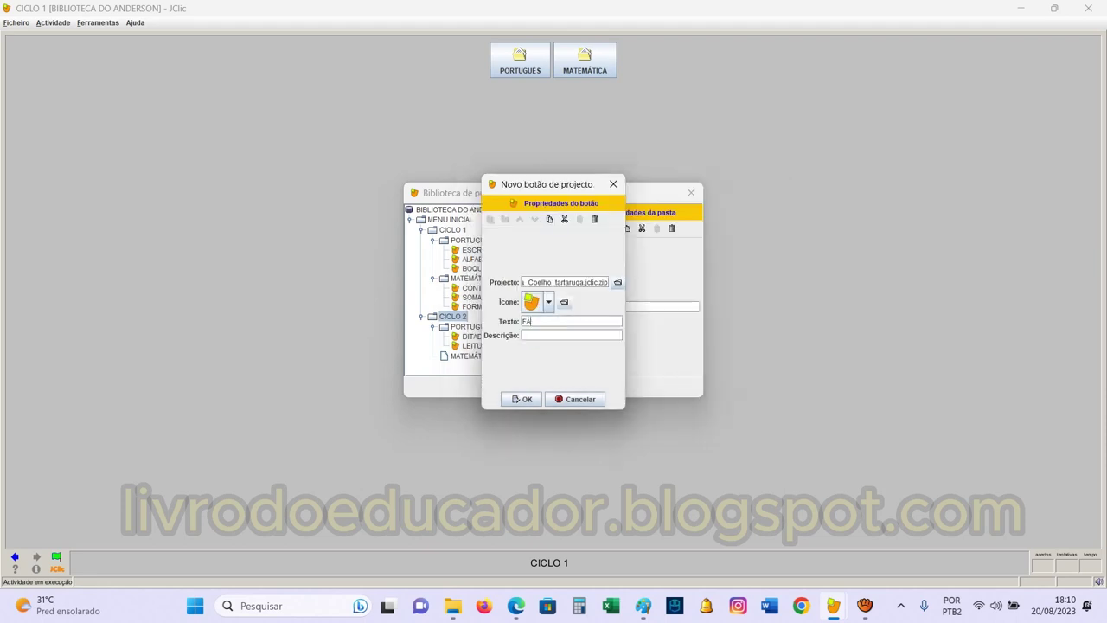
text(BULA)
key(Return)
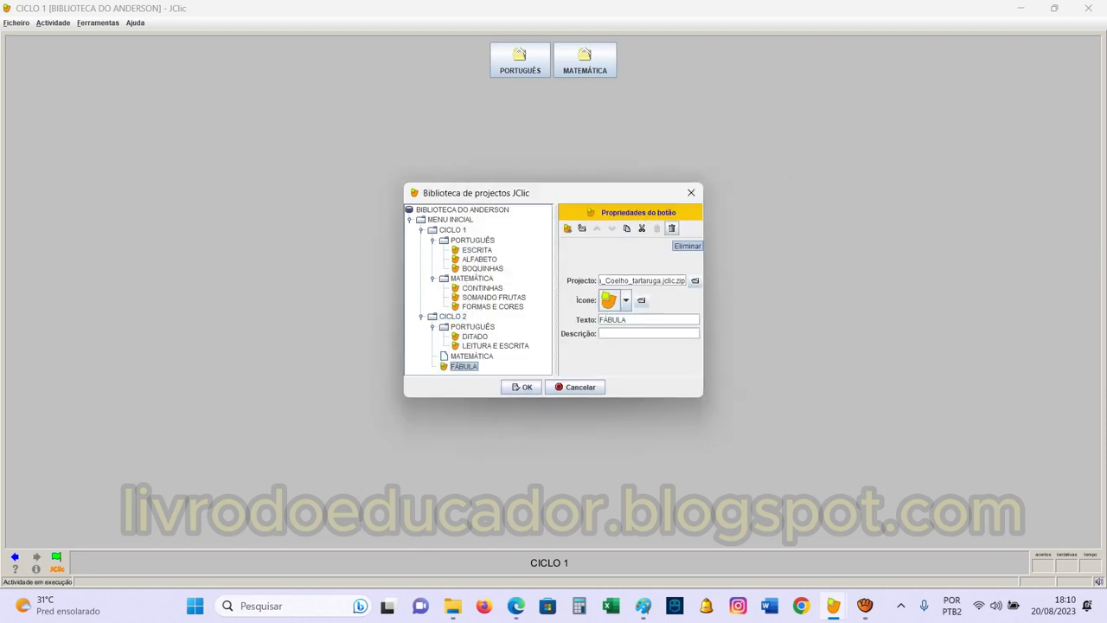
Add a project button labelled FÁBULA to CICLO 2's PORTUGUÊS folder, linked to Fabula_Coelho_tartaruga.jclic.zip
click(472, 326)
click(567, 229)
click(616, 281)
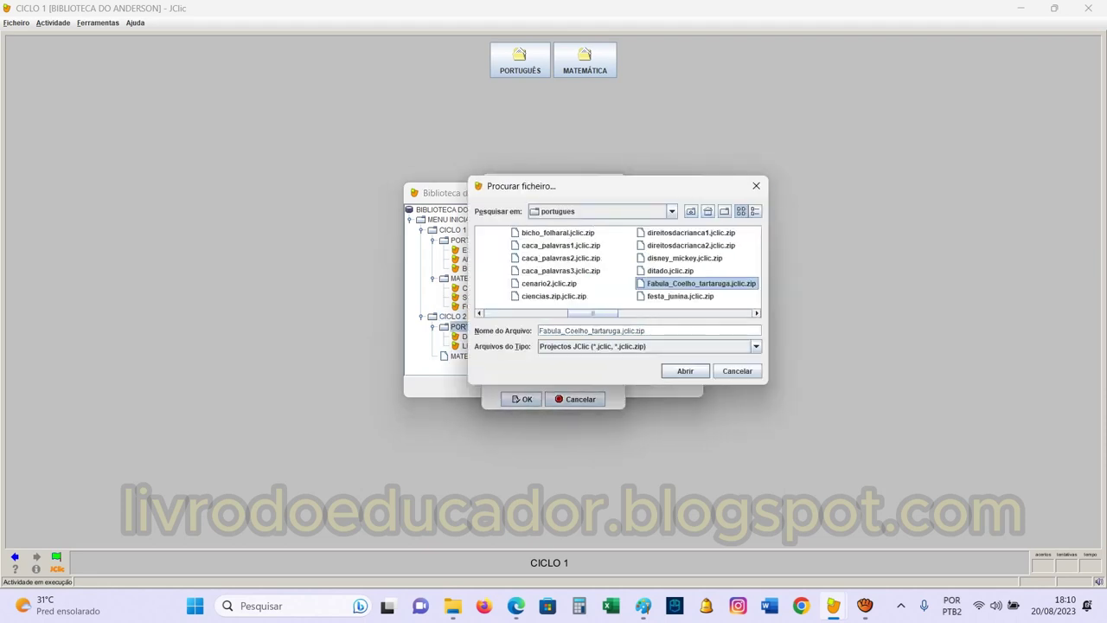
key(Return)
key(Return)
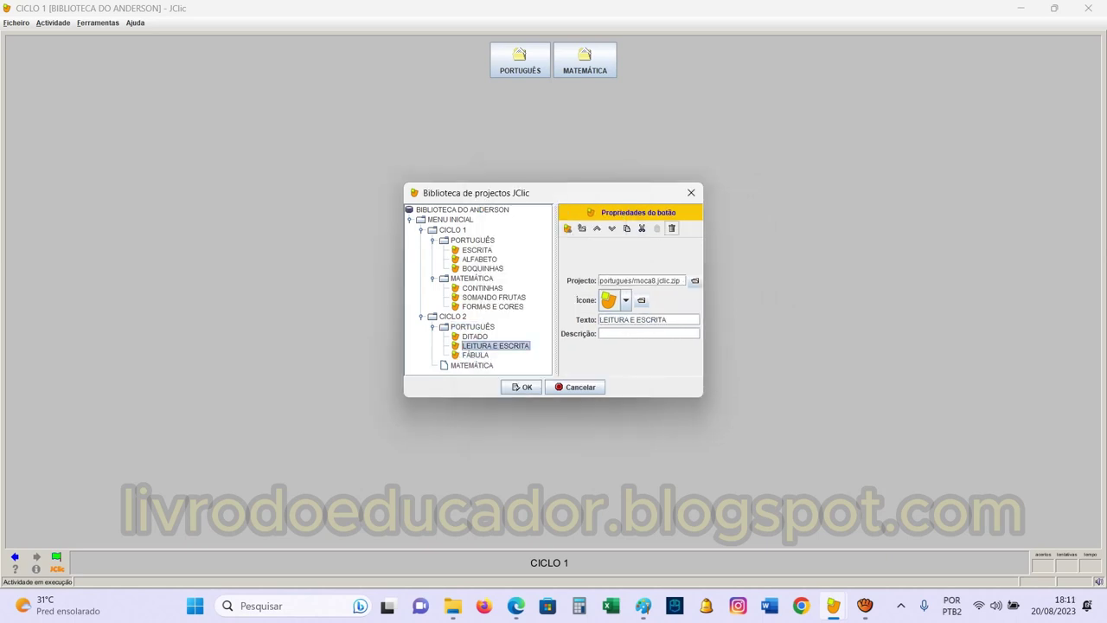
Add a project button labelled CONTINHAS COM RESERVAS to CICLO 2's MATEMÁTICA folder, linked to continha_reservas.jclic.zip
click(472, 365)
click(567, 228)
click(618, 282)
double_click(494, 227)
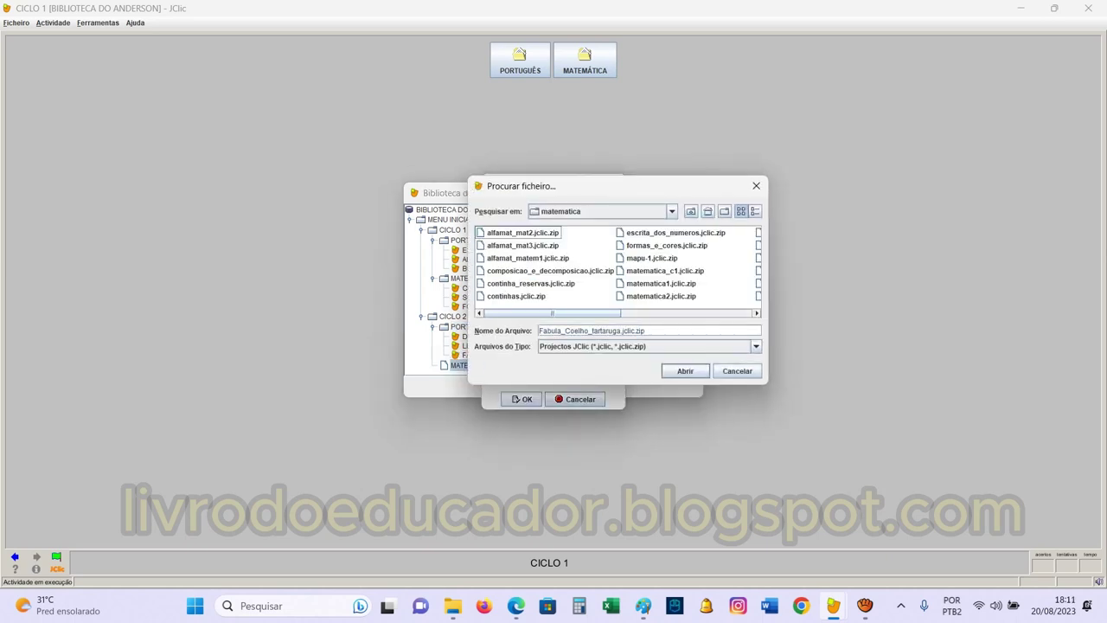
click(524, 282)
key(Return)
text(RESERVAS)
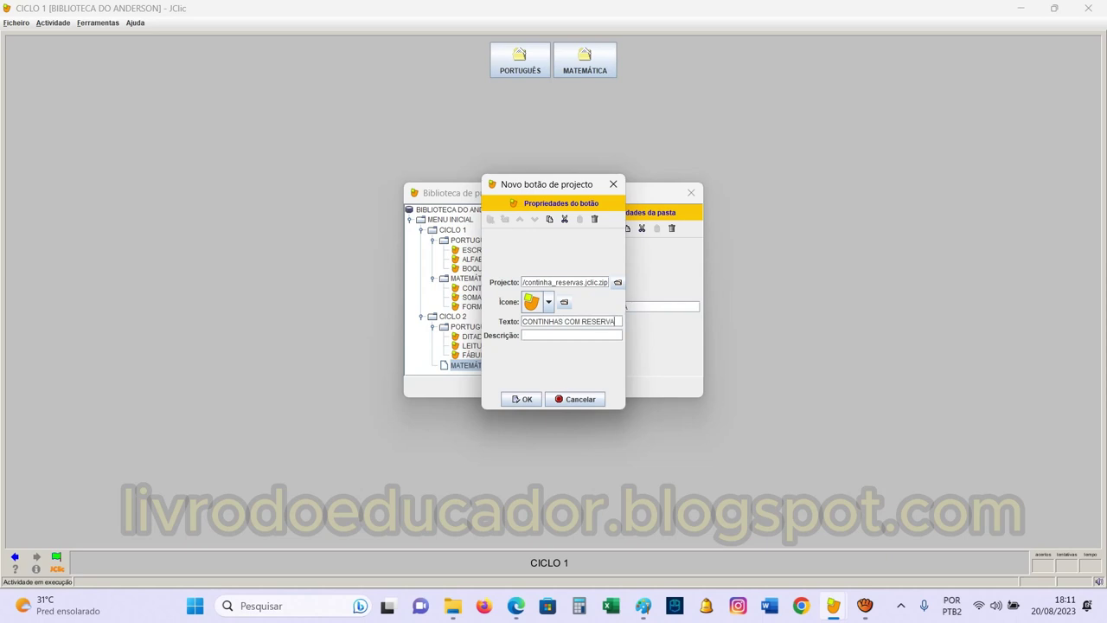
key(Return)
Add a project button labelled GEOMETRIA to CICLO 2's MATEMÁTICA folder, linked to the geometricos07 project file from the matematica folder
click(567, 229)
click(618, 282)
double_click(494, 232)
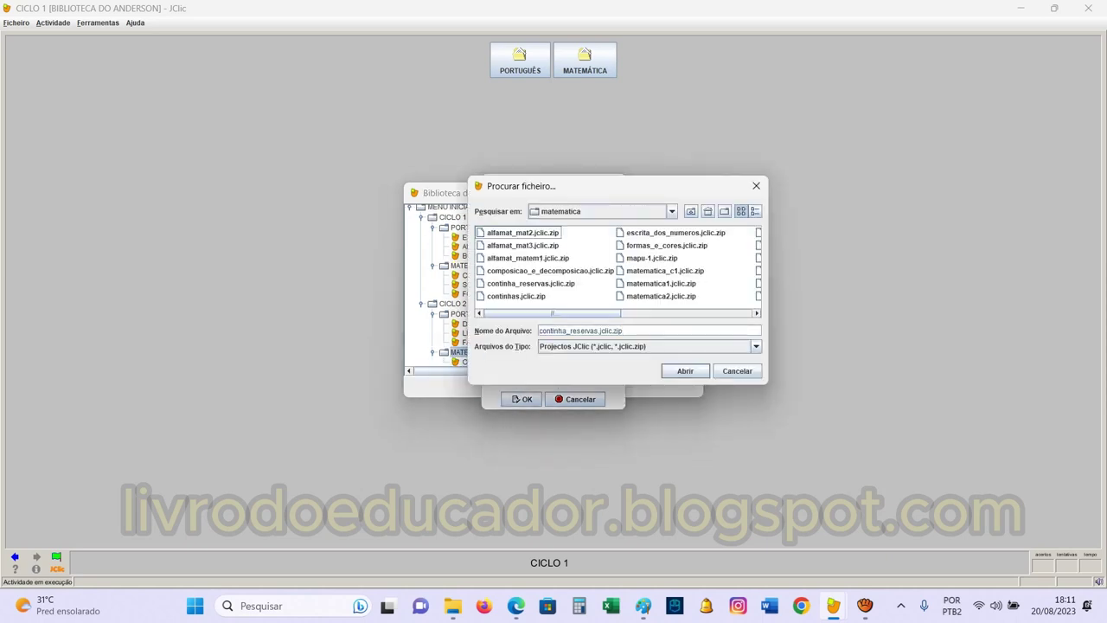
click(680, 246)
key(Return)
text(GEOMETRIA)
key(Return)
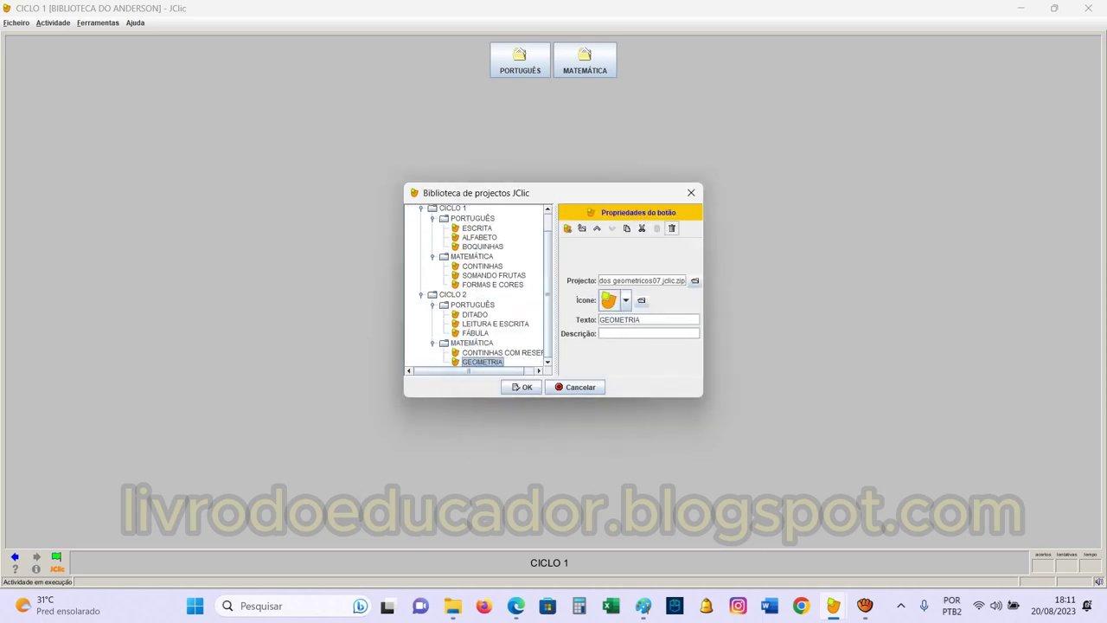
Add a project button labelled TABELAS E GRÁFICOS to CICLO 2's MATEMÁTICA folder, linked to tabelasegraficos.jclic.zip
click(568, 229)
click(618, 282)
click(673, 271)
key(Return)
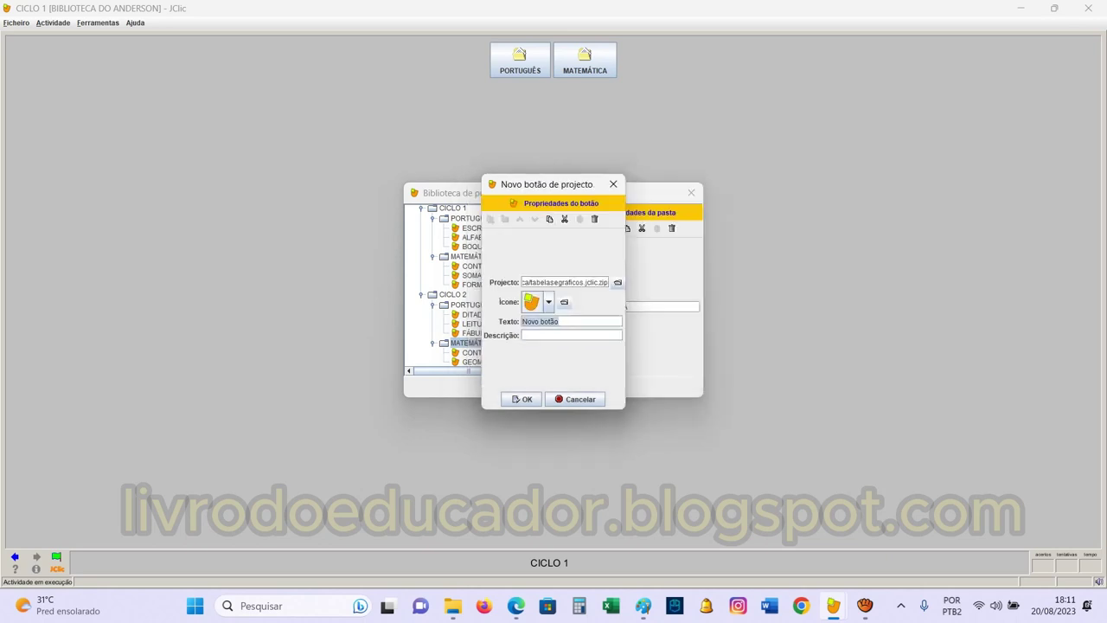
text(TABELAS E GRÁFICOS)
key(Return)
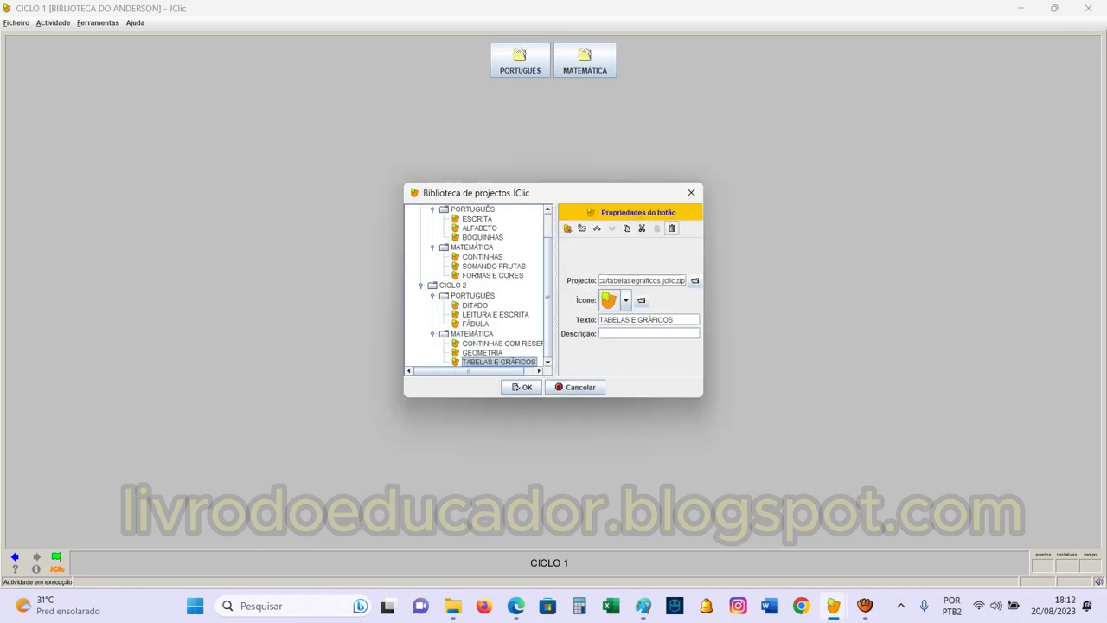
Assign the numbers-with-hand icon to the CONTINHAS COM RESERVA, GEOMETRIA and TABELAS E GRÁFICOS buttons in CICLO 2's MATEMÁTICA folder
key(Up)
key(Up)
key(Up)
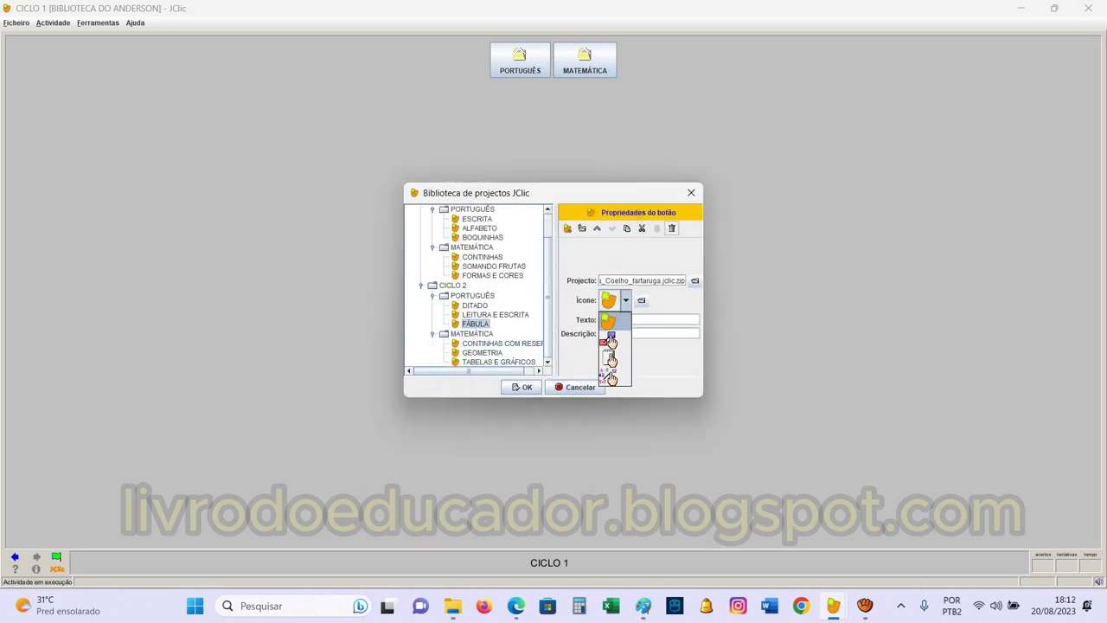
Assign the page-with-hand icon to the FÁBULA, LEITURA E ESCRITA and DITADO buttons in CICLO 2's PORTUGUÊS folder
key(Up)
key(Up)
key(Down)
key(Up)
key(Up)
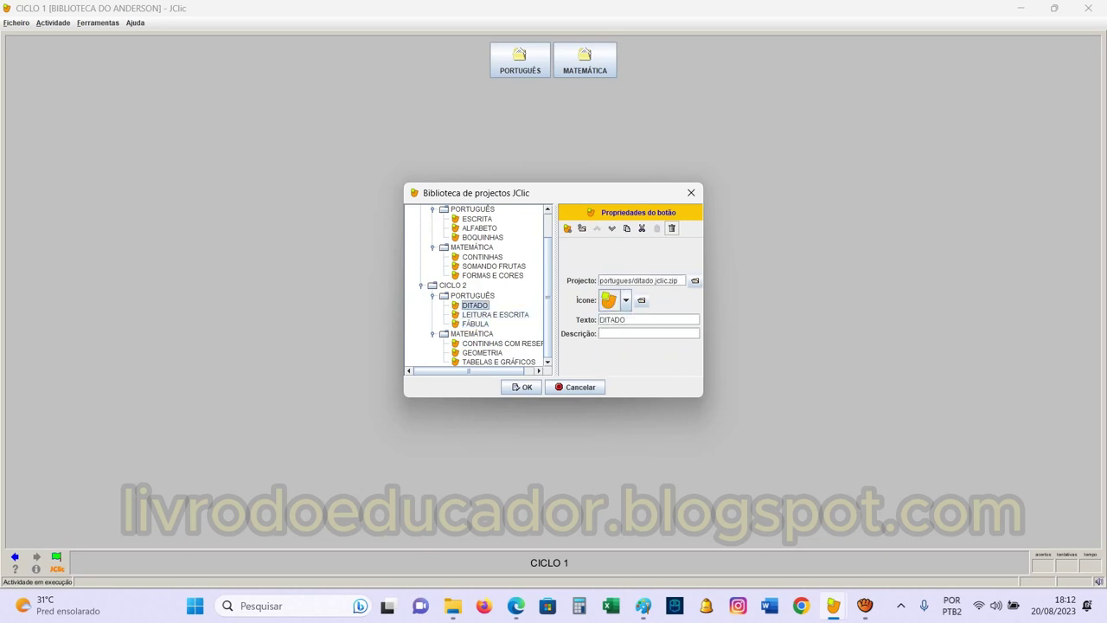
Assign the numbers-with-hand icon to the FORMAS E CORES, SOMANDO FRUTAS and CONTINHAS buttons in CICLO 1's MATEMÁTICA folder
key(Up)
key(Up)
key(Up)
key(Down)
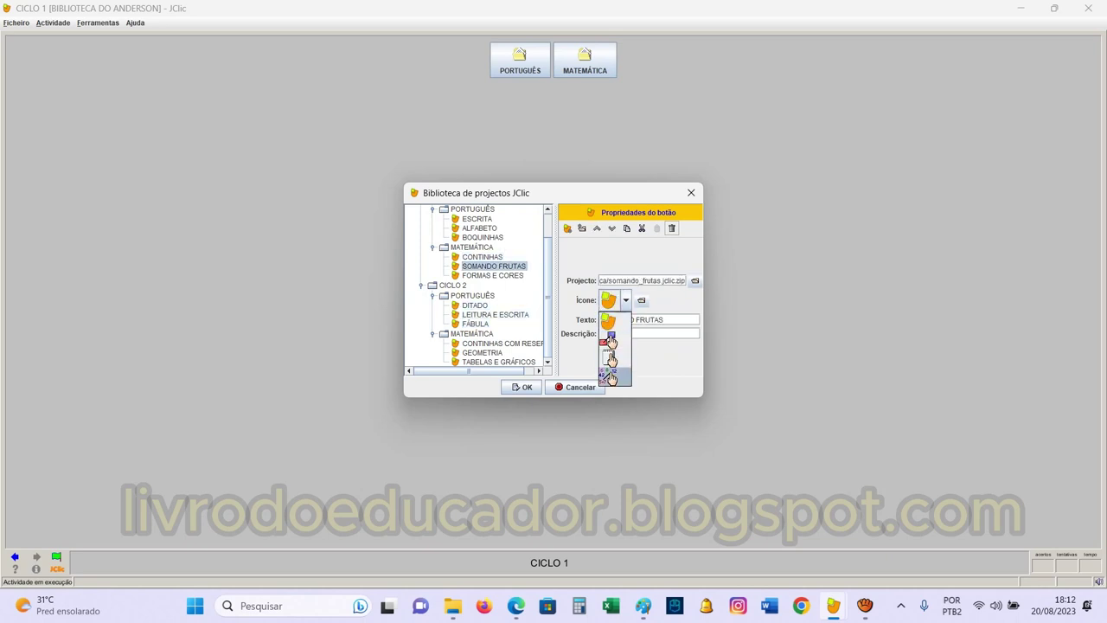
key(Down)
key(Up)
key(Up)
Assign the page-with-hand icon to the BOQUINHAS, ALFABETO and ESCRITA buttons in CICLO 1's PORTUGUÊS folder and save the library
key(Up)
key(Up)
key(Up)
key(Up)
key(Down)
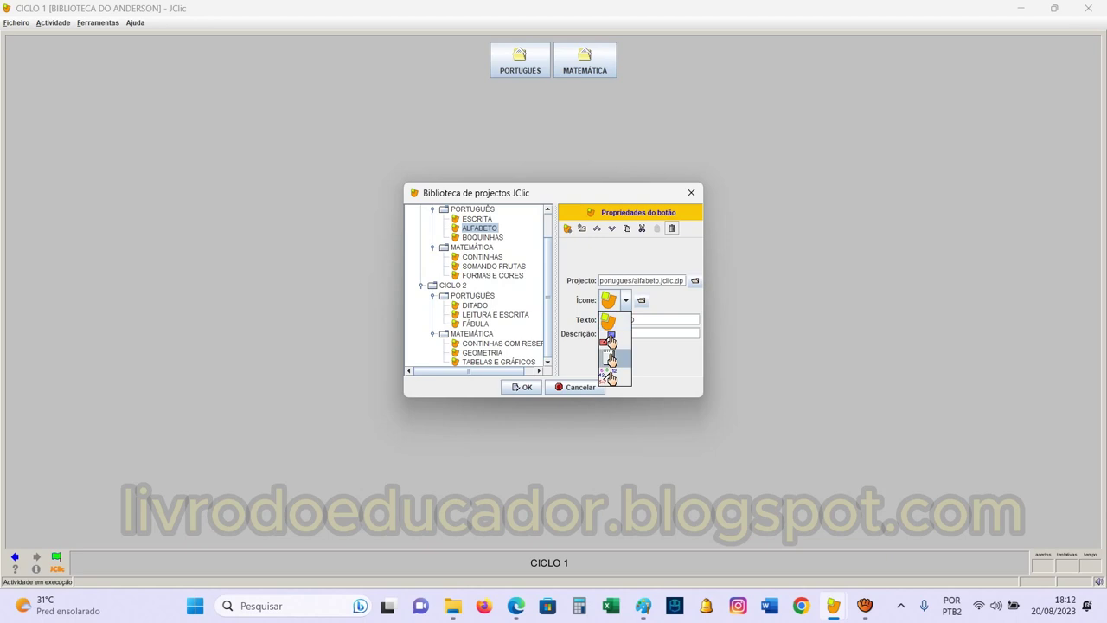
key(Down)
key(Up)
key(Up)
key(Up)
key(Return)
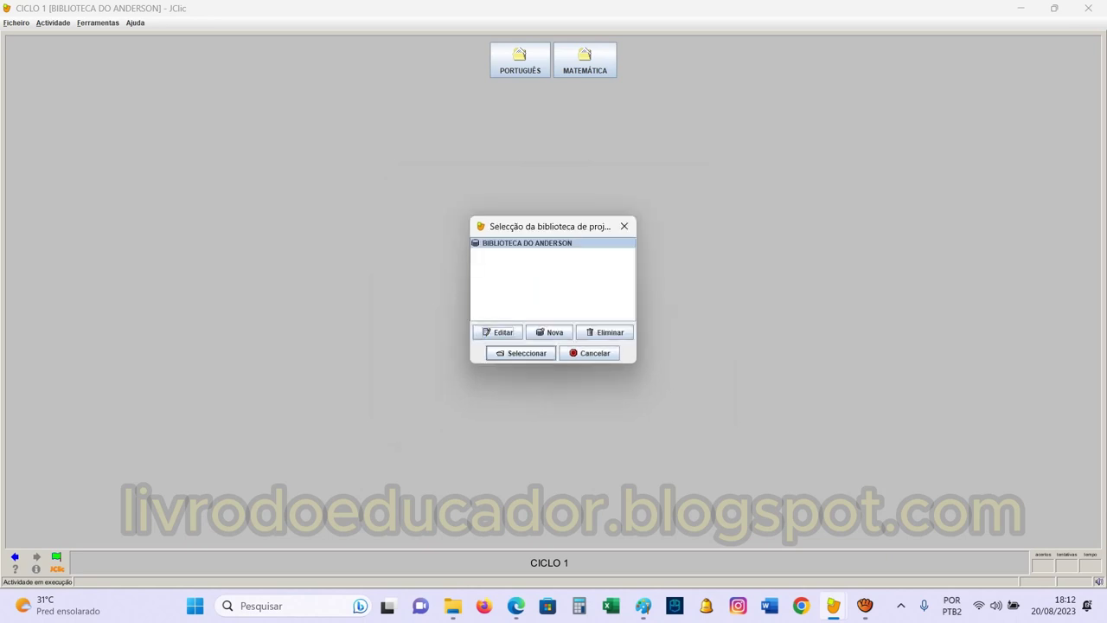
Open the library and launch the vowels project from CICLO 1's PORTUGUÊS folder
key(Return)
key(space)
key(space)
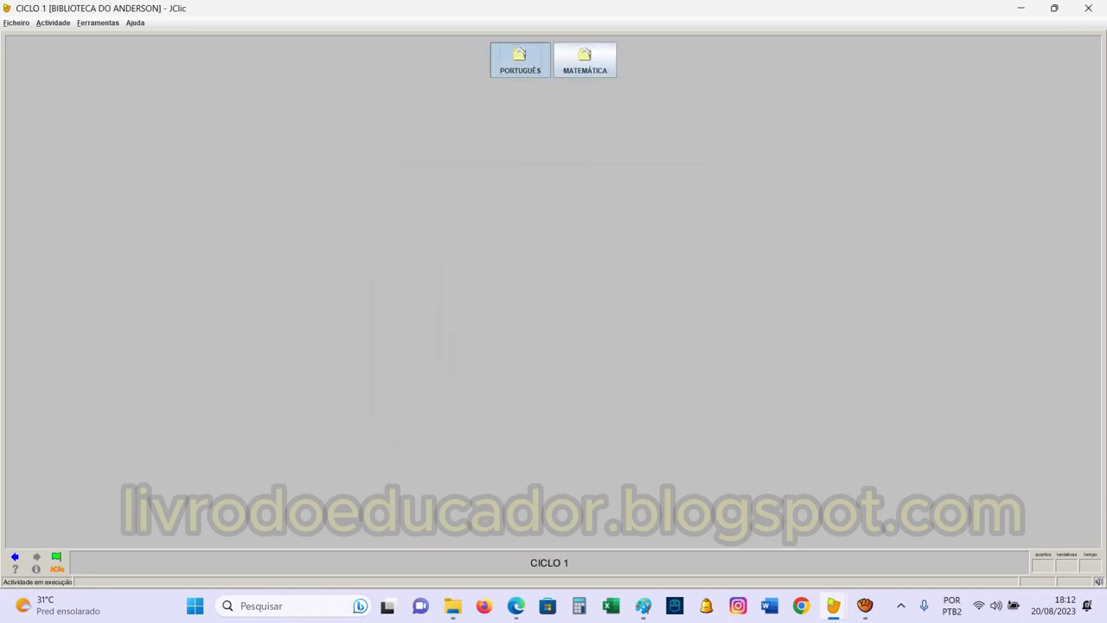
key(Tab)
key(space)
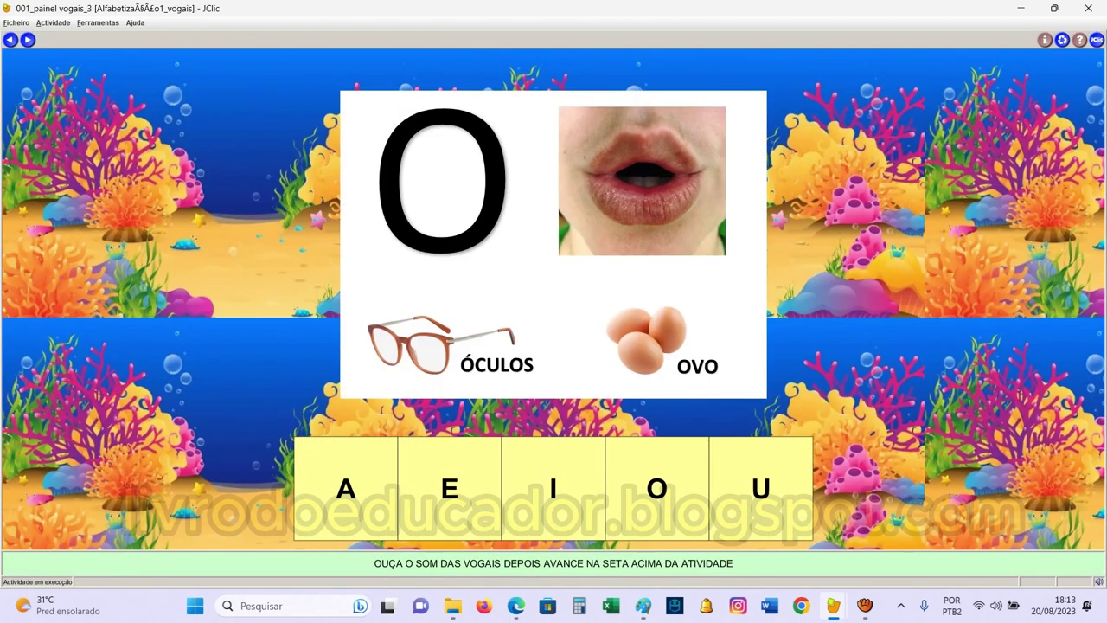
Return to the library's MENU INICIAL and launch CONTINHAS COM RESERVA from CICLO 2's MATEMÁTICA folder
key(alt+f)
key(Return)
key(Return)
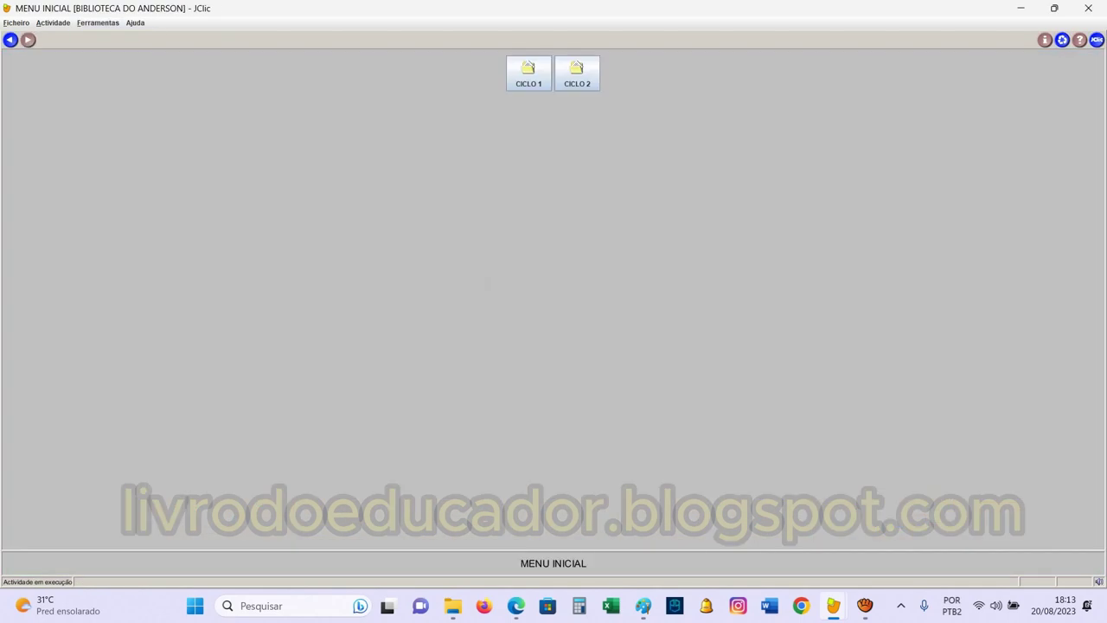
click(576, 72)
click(586, 72)
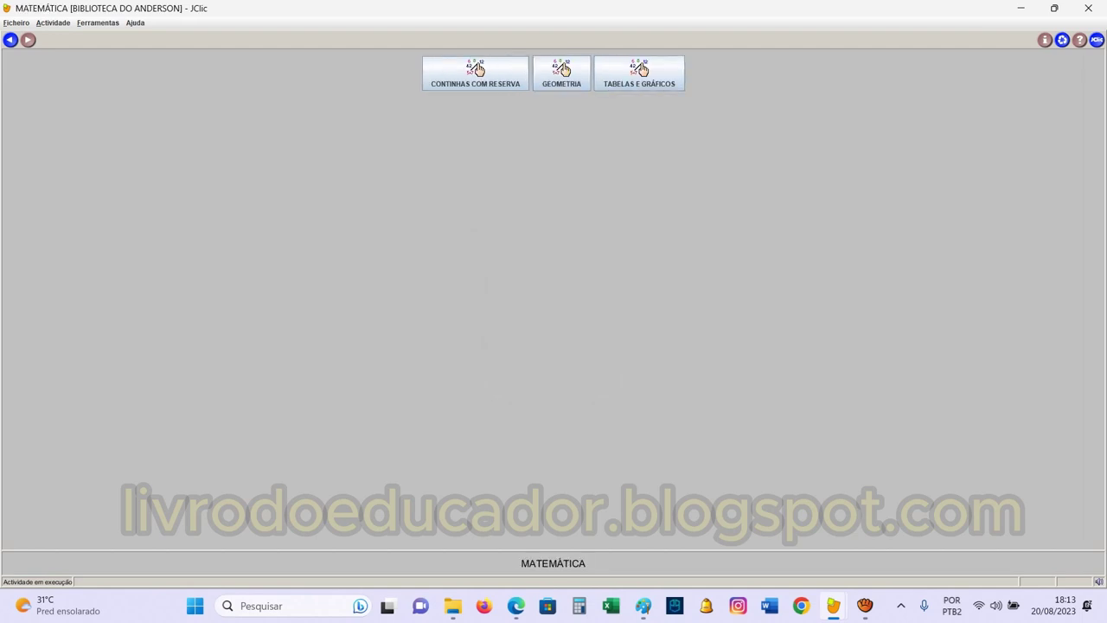
click(474, 73)
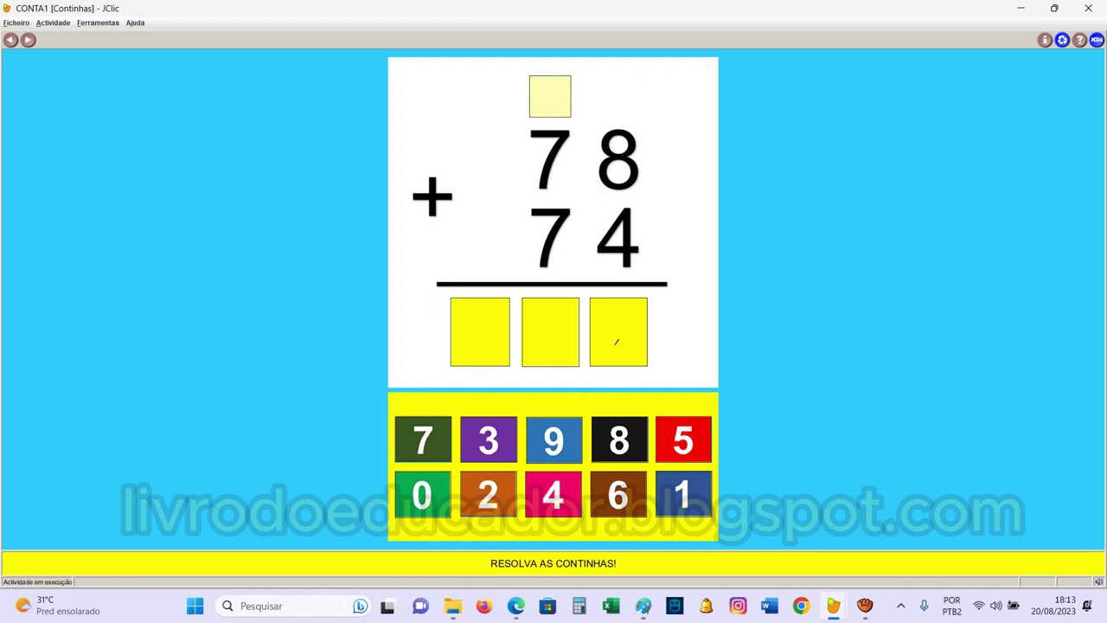
Solve the 78 + 74 sum by placing 2 in the units, carry 1, 5 in the tens and 1 in the hundreds
text(2)
click(549, 97)
text(1)
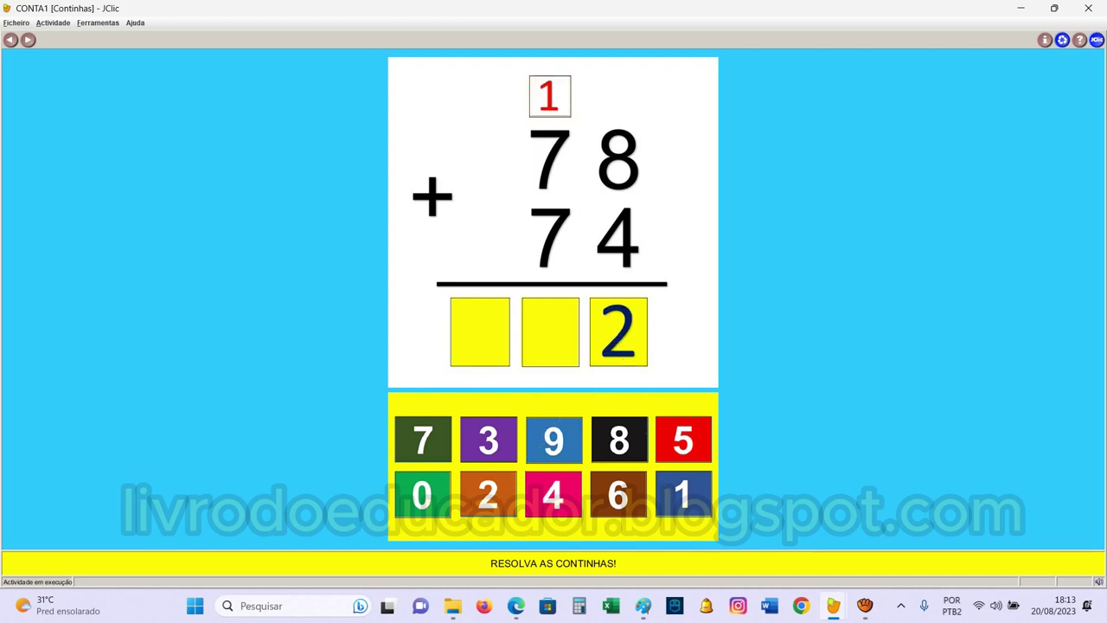
click(551, 334)
click(680, 441)
click(526, 362)
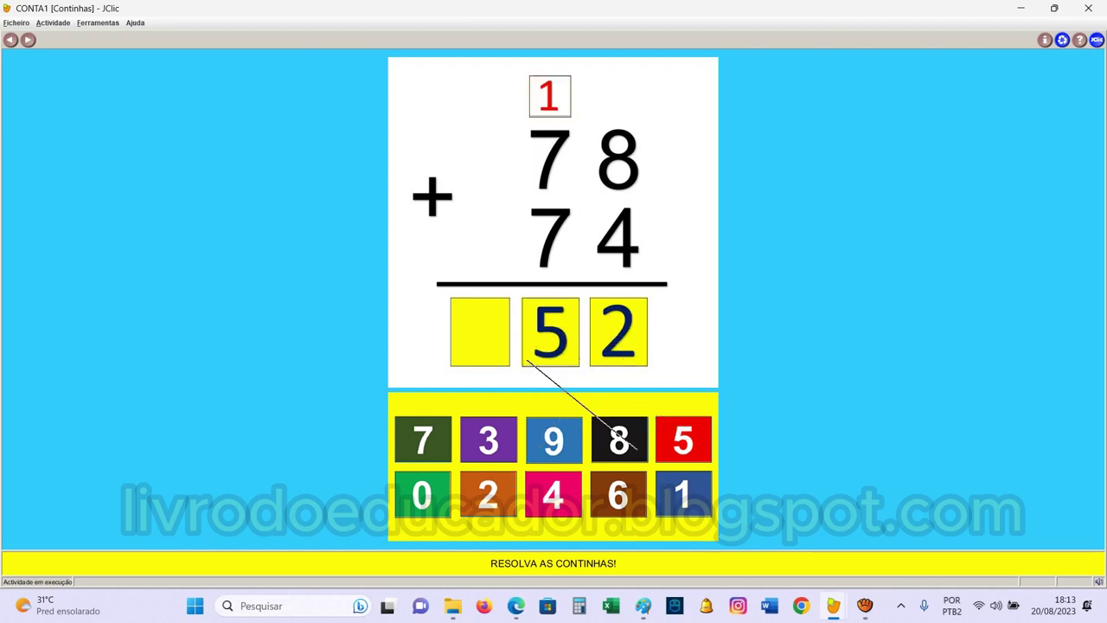
click(683, 494)
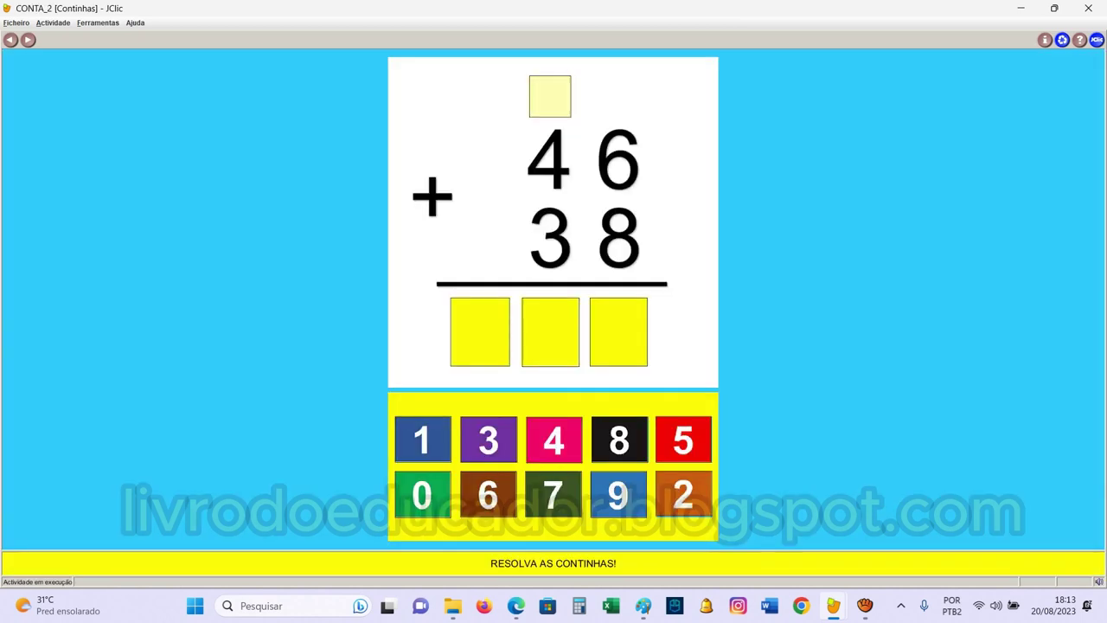
Reopen the library to check CICLO 1's PORTUGUÊS folder and return to MENU INICIAL
click(97, 23)
click(108, 37)
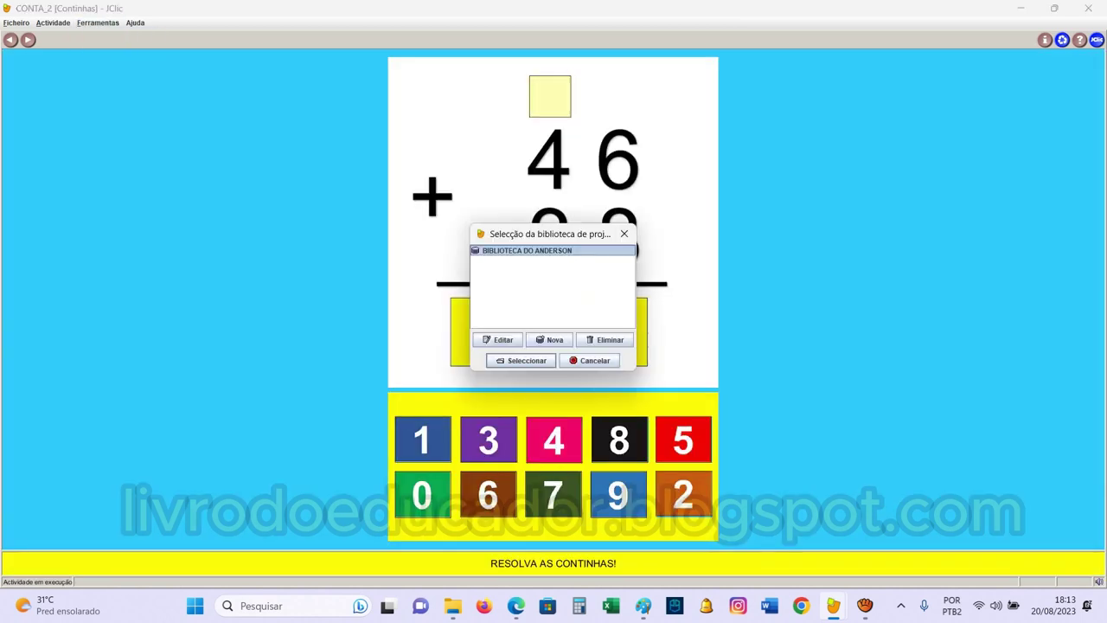
click(521, 360)
click(519, 73)
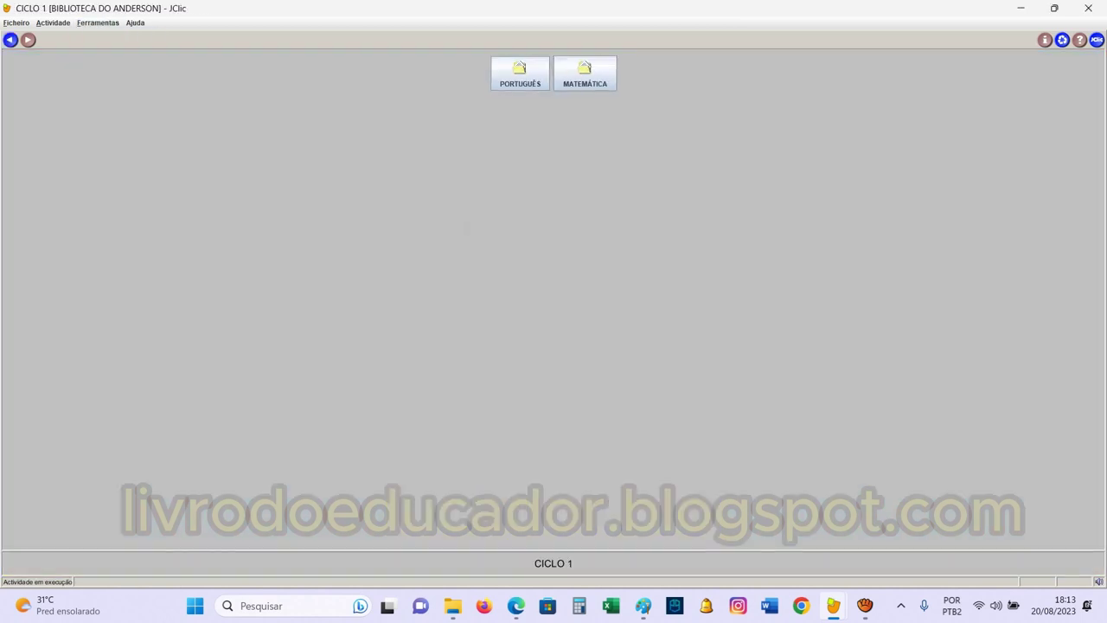
click(519, 73)
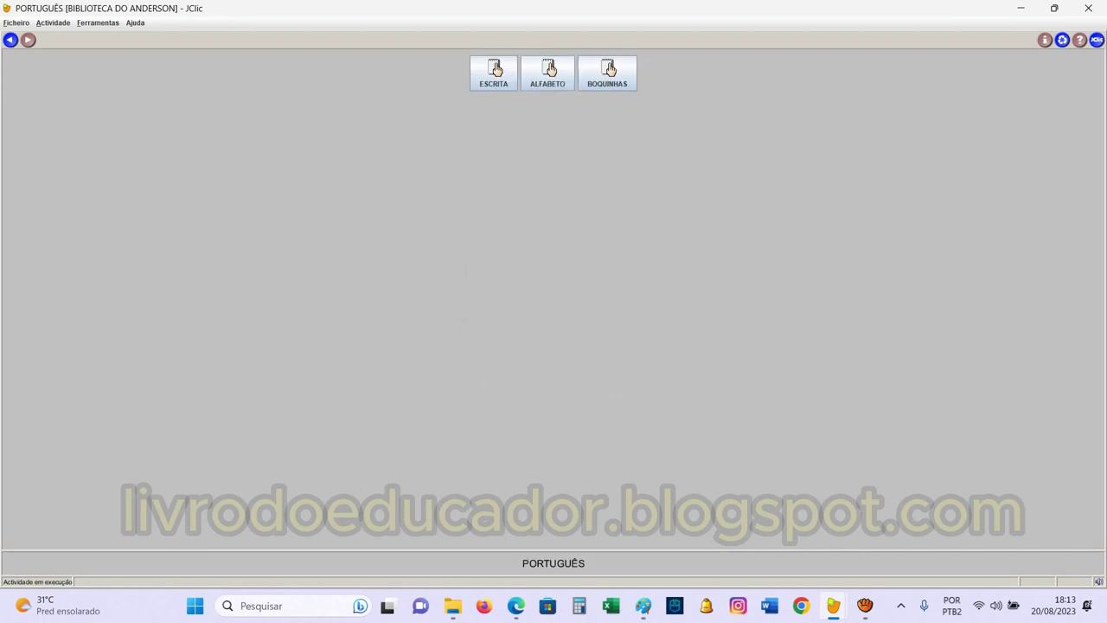
click(97, 23)
click(108, 36)
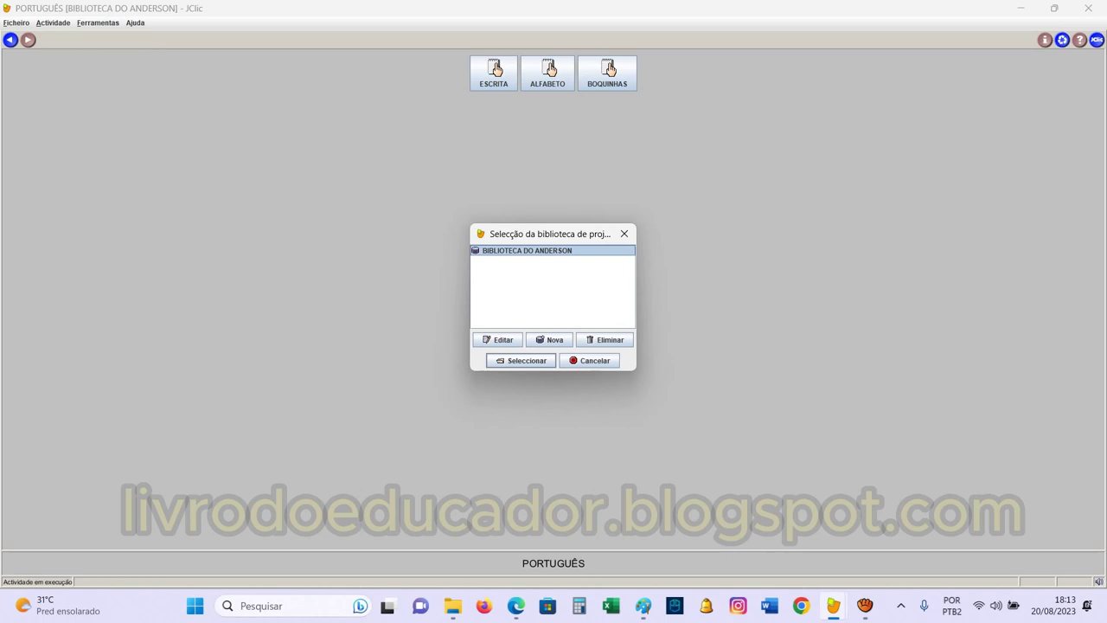
click(521, 360)
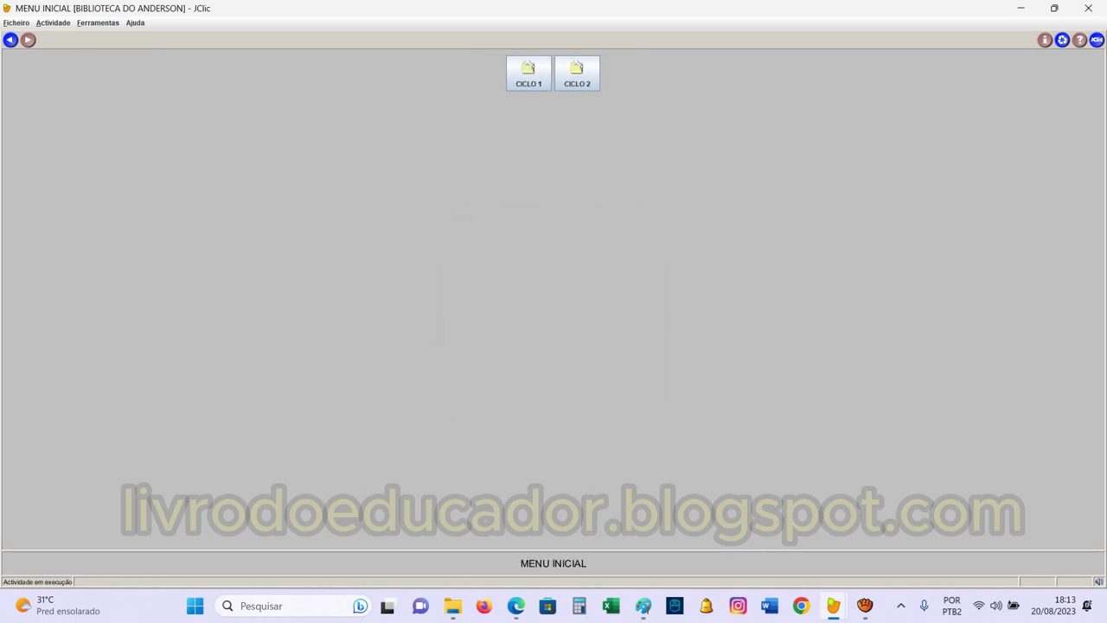
Open the program preferences at the library settings
click(97, 22)
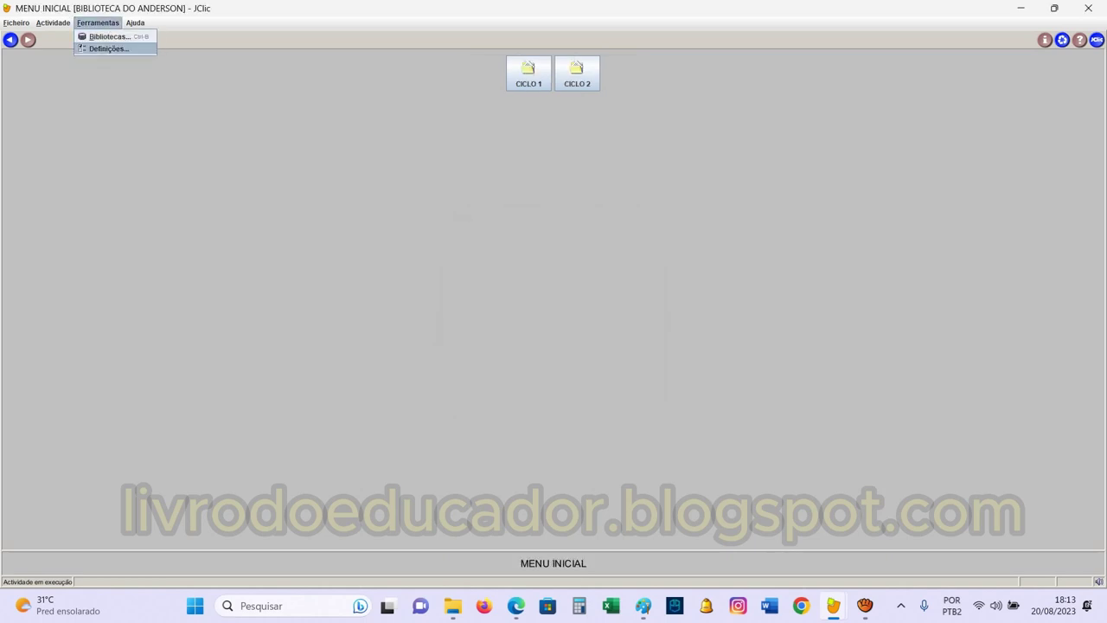
click(108, 49)
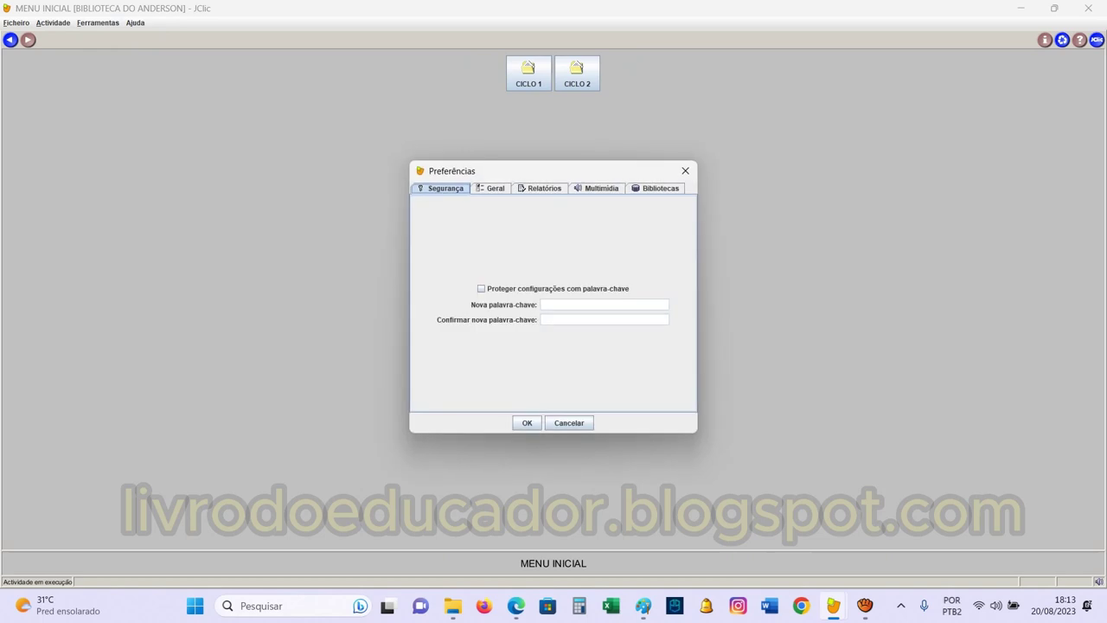
click(656, 188)
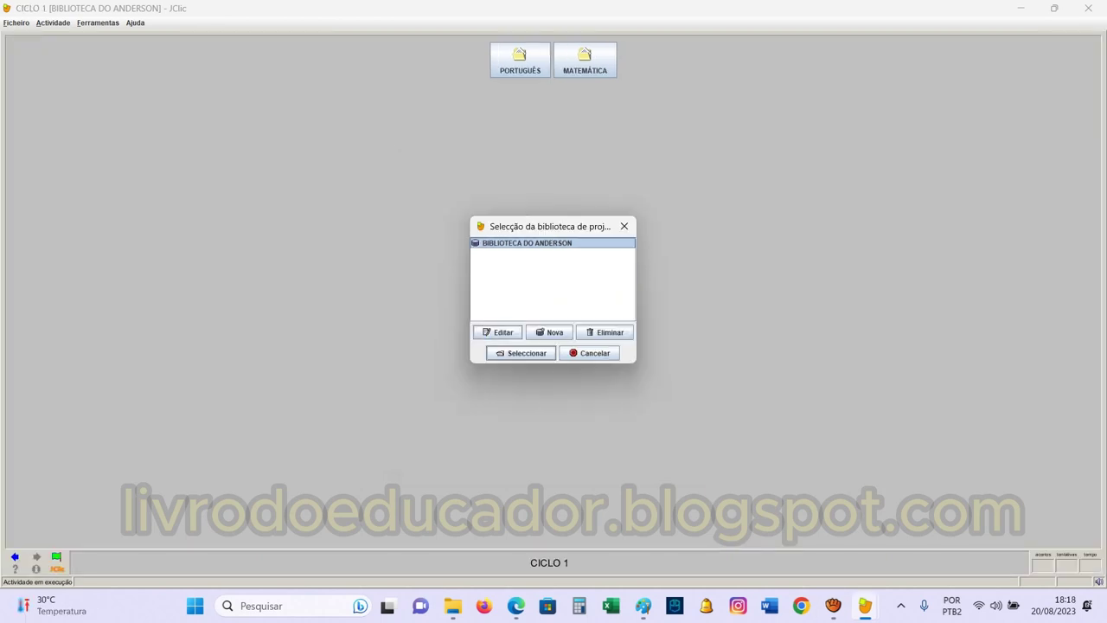
Open the project library for editing and expand MENU INICIAL, CICLO 1 and its PORTUGUÊS folder
click(498, 333)
click(449, 219)
key(Right)
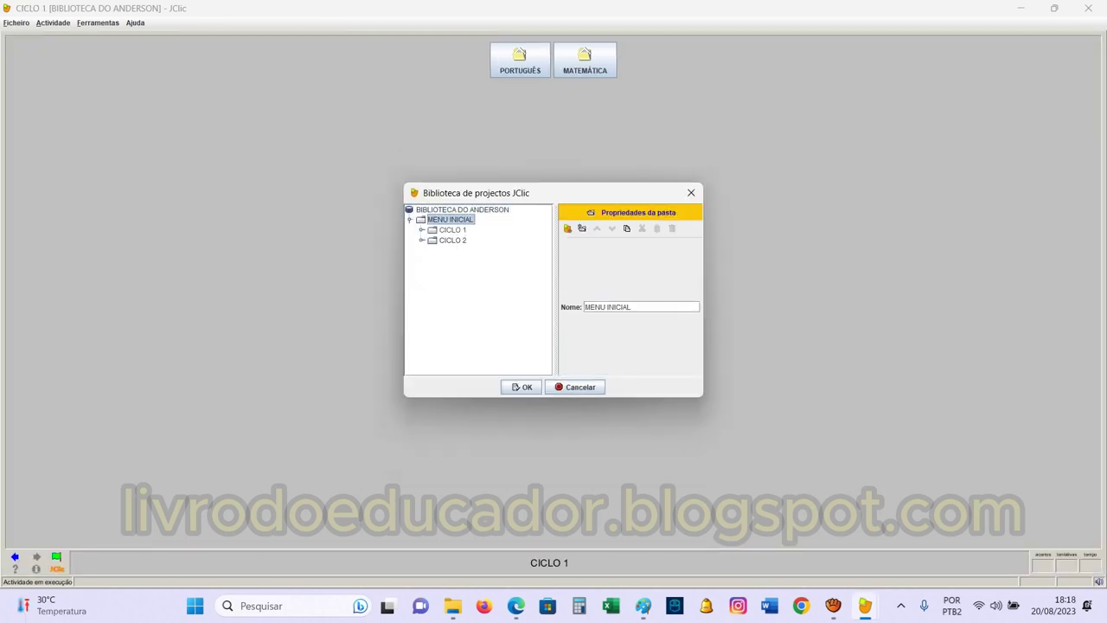
click(452, 229)
key(Right)
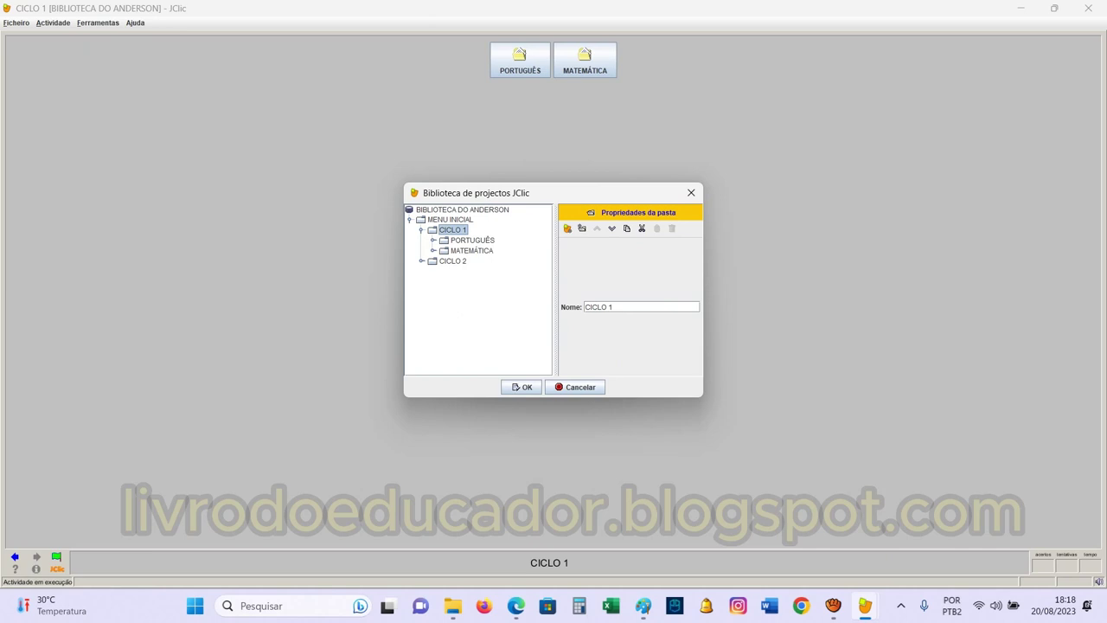
click(472, 239)
key(Right)
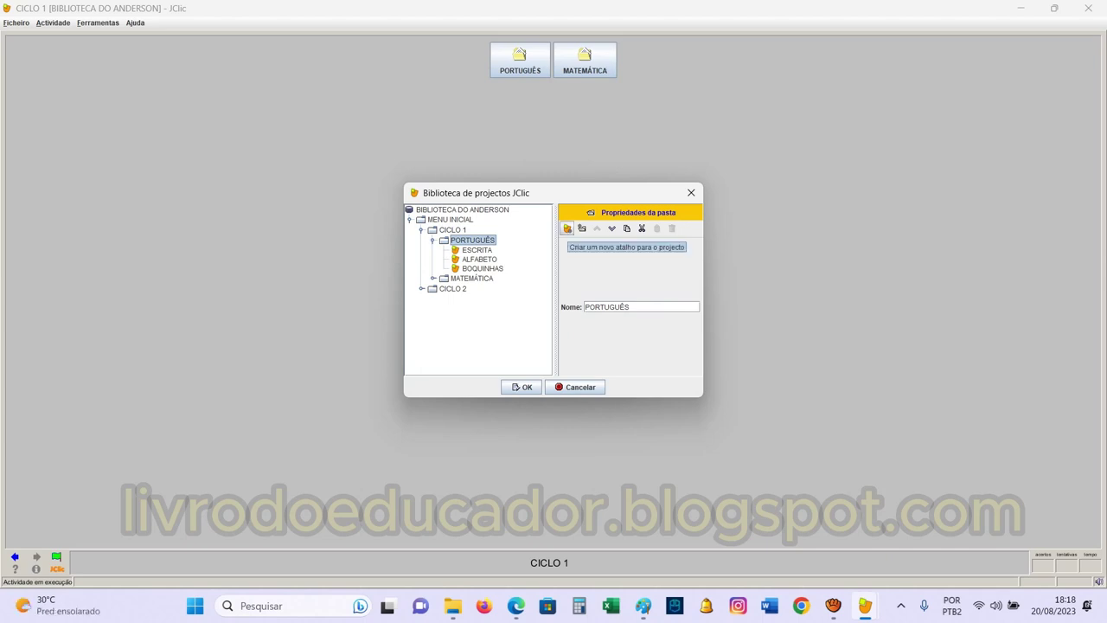
Create a project button labelled INÍCIO in CICLO 1's PORTUGUÊS folder, linked to library.jclic
click(567, 229)
click(617, 282)
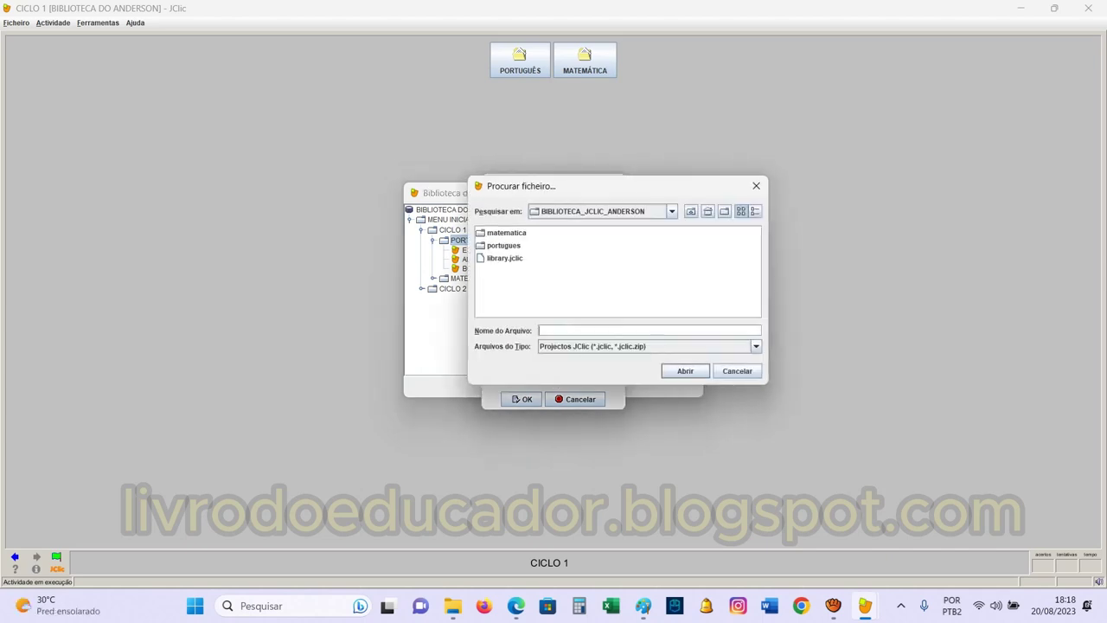
click(504, 258)
key(Return)
triple_click(571, 321)
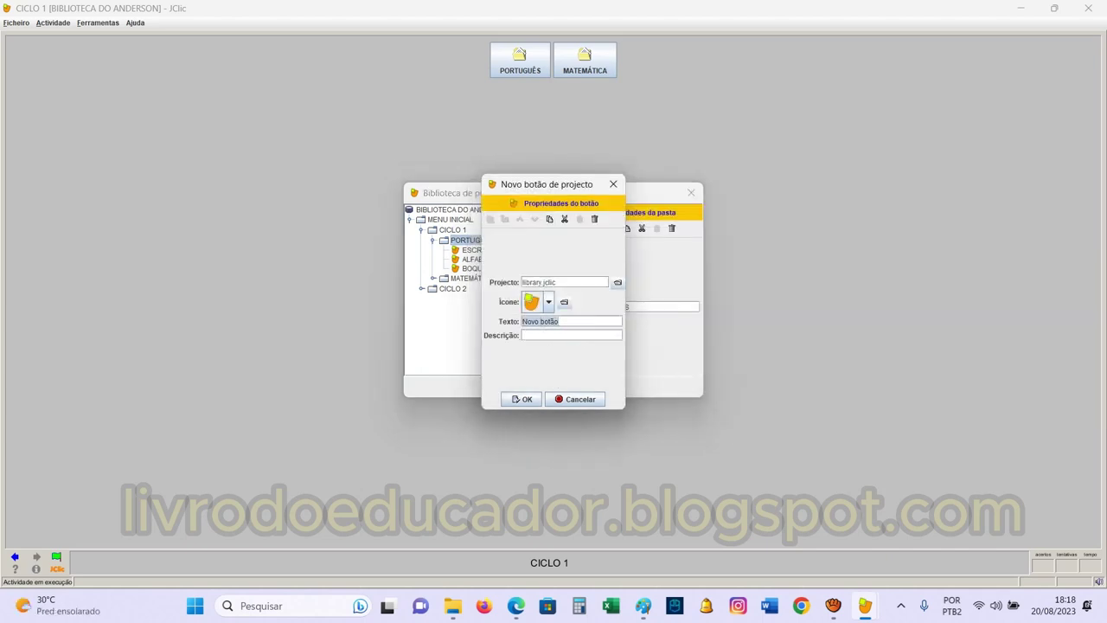
text(INÍCIO)
Give the new INÍCIO button the red-and-blue hand icon and move it to first place in CICLO 1's PORTUGUÊS folder
click(547, 302)
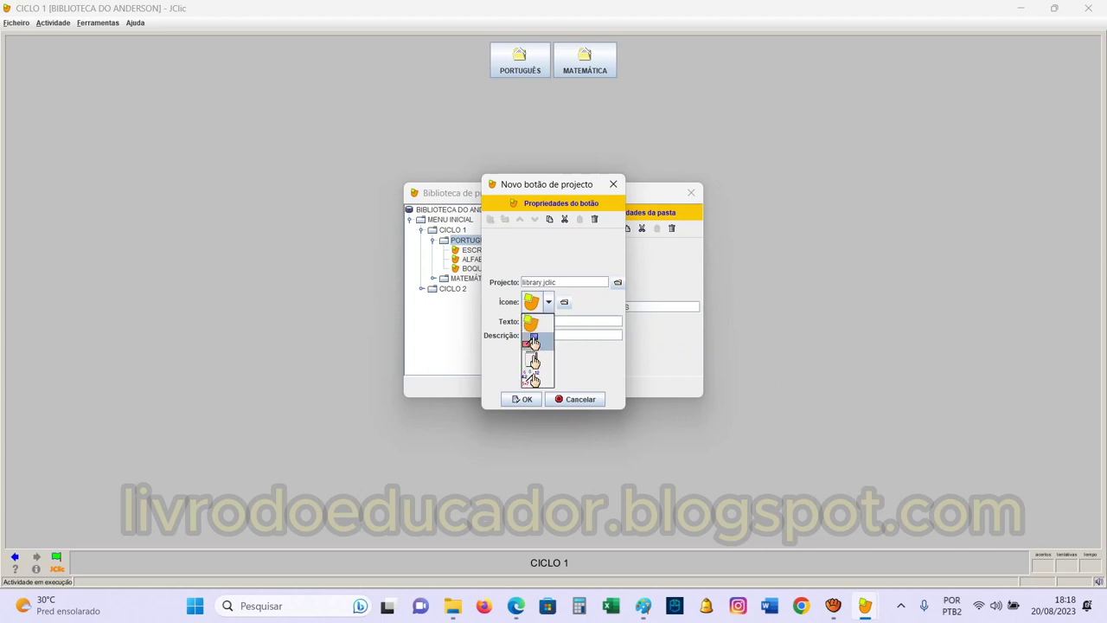
click(531, 367)
click(522, 399)
key(space)
key(space)
key(space)
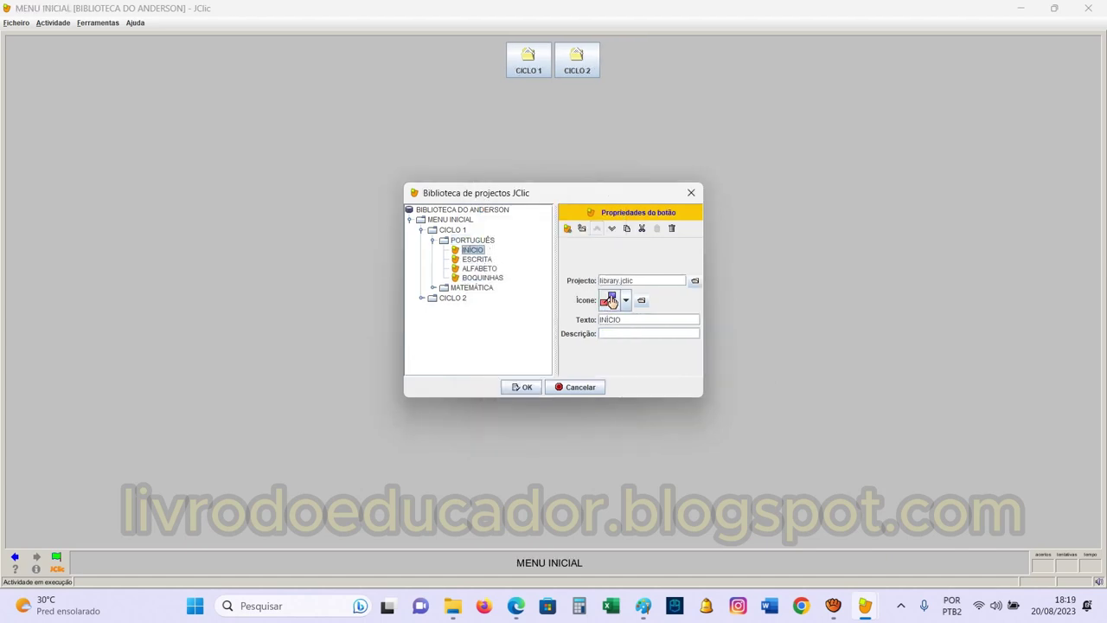
Add an INÍCIO project button linked to library.jclic to CICLO 1's MATEMÁTICA folder and move it to first place
double_click(471, 287)
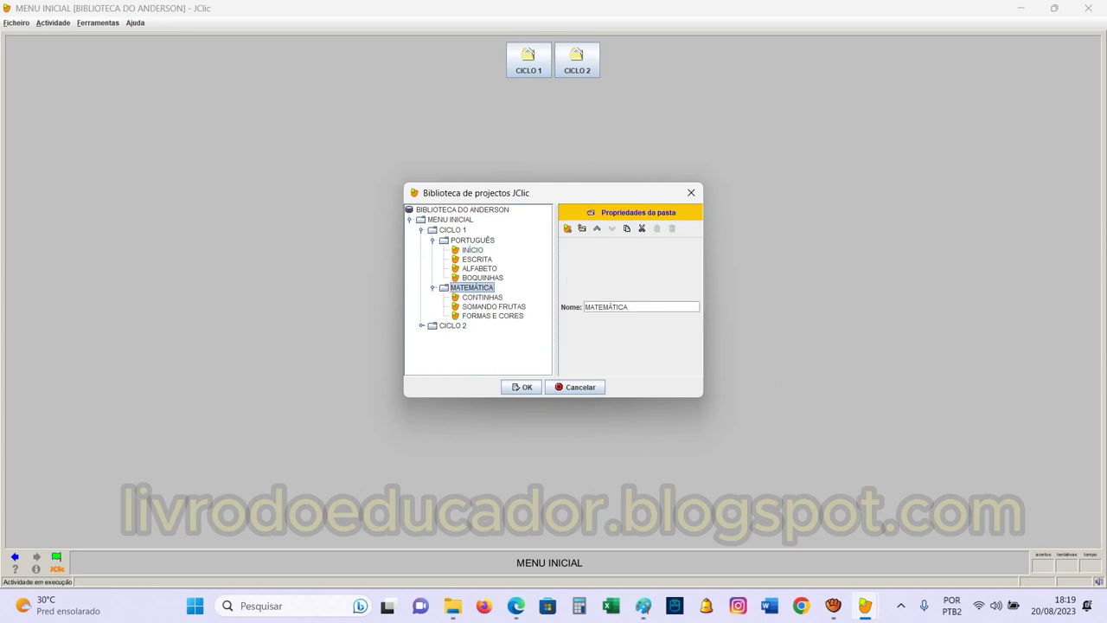
click(567, 228)
click(617, 282)
key(Return)
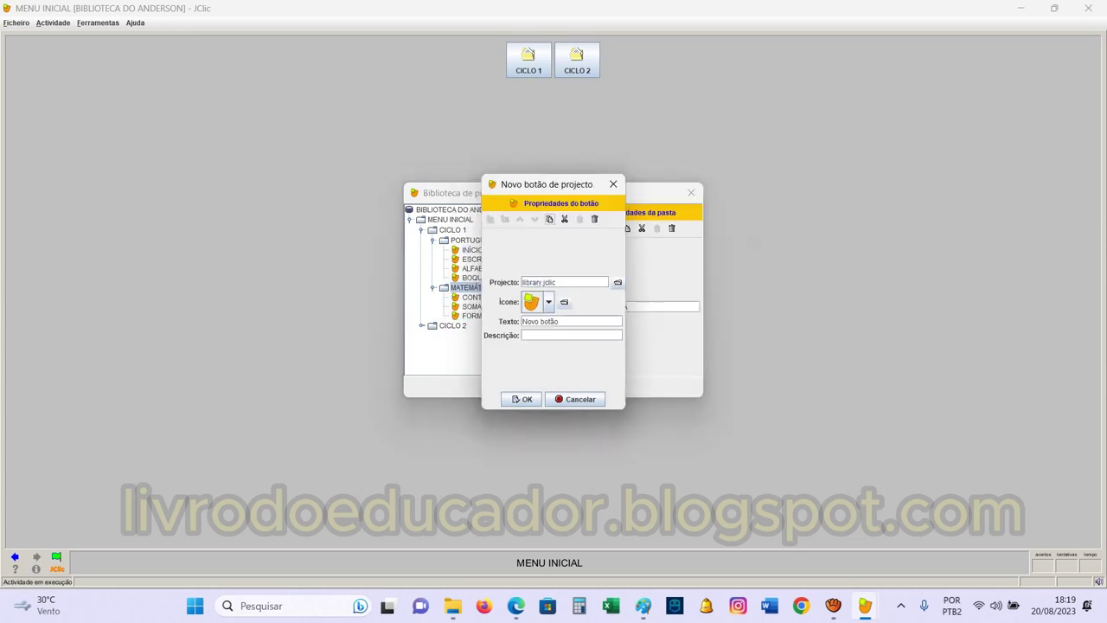
triple_click(571, 321)
text(INÍCIO)
key(Return)
click(597, 228)
click(597, 228)
click(597, 229)
Add an INÍCIO project button linked to library.jclic to CICLO 2's PORTUGUÊS folder and move it to first place
double_click(453, 335)
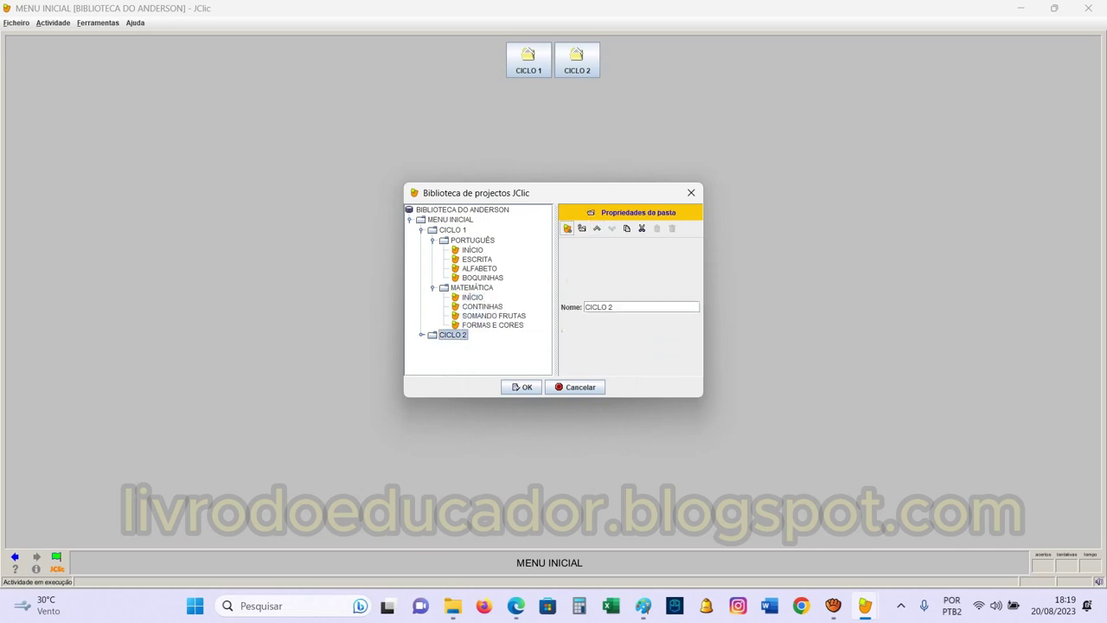
double_click(472, 344)
click(567, 228)
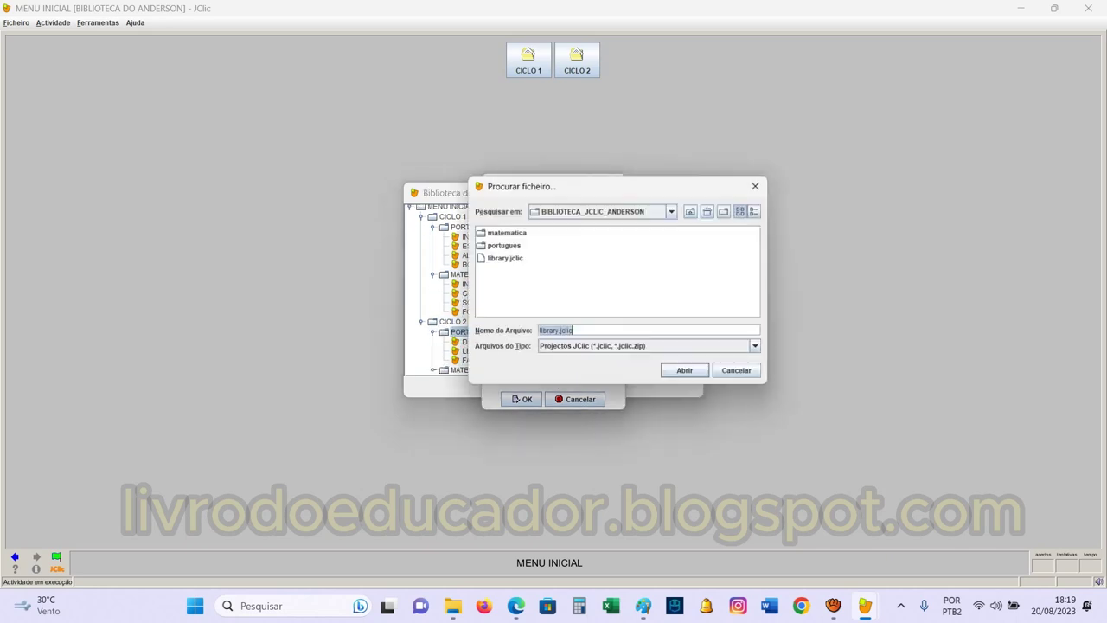
click(500, 258)
key(Return)
triple_click(540, 321)
text(INÍCIO)
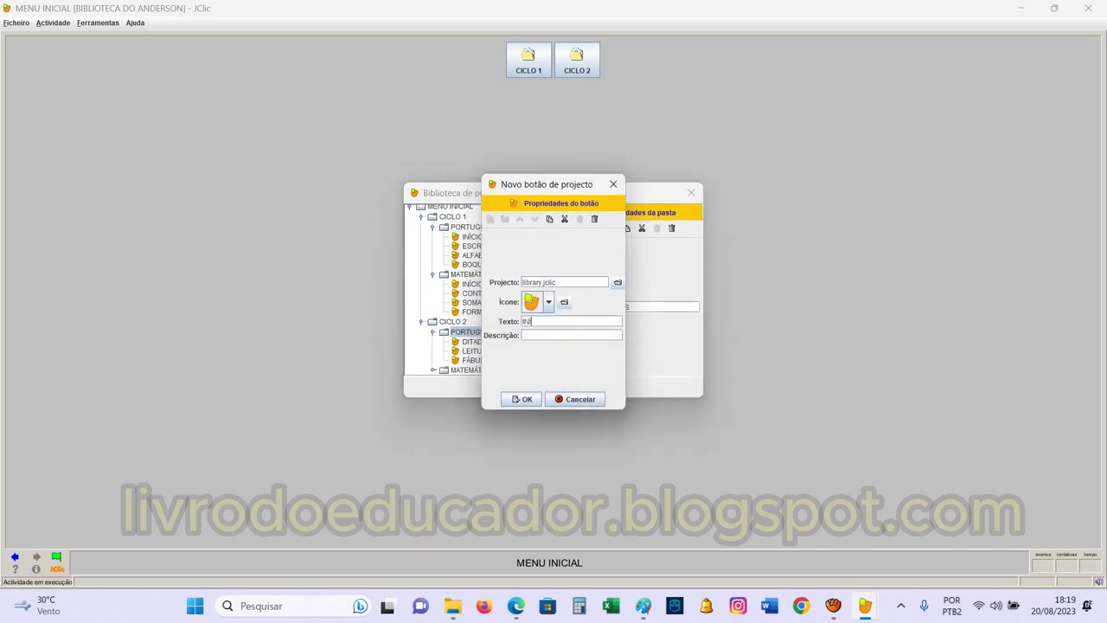
key(Return)
click(596, 229)
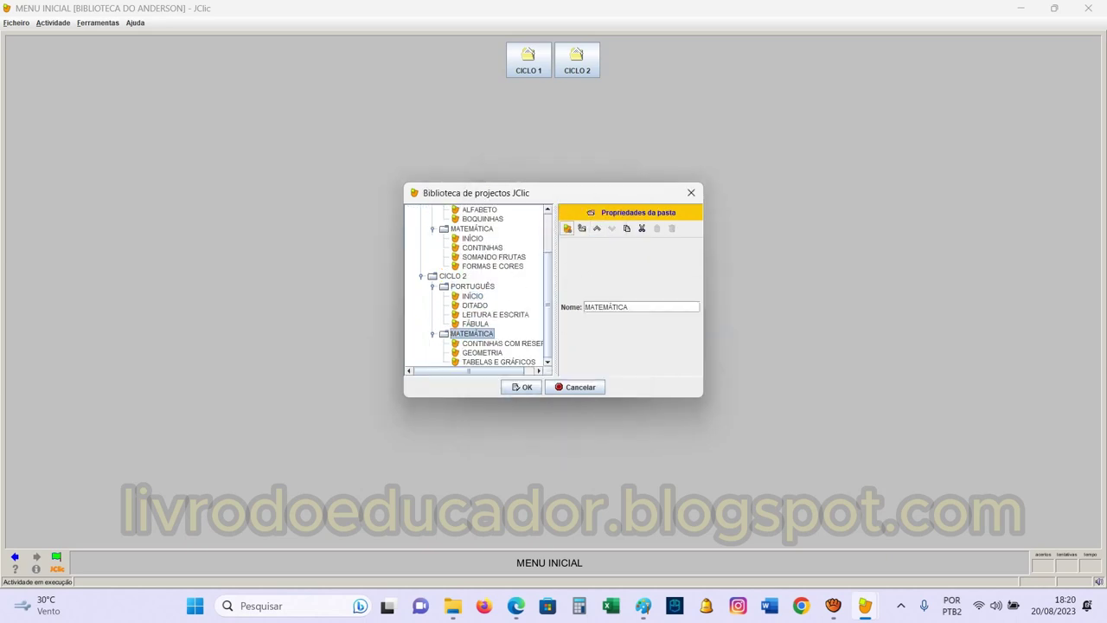
Add a project button labelled INÍCIO, linked to library.jclic, to CICLO 2's MATEMÁTICA folder
click(567, 228)
click(500, 258)
key(Return)
text(INÍCIO)
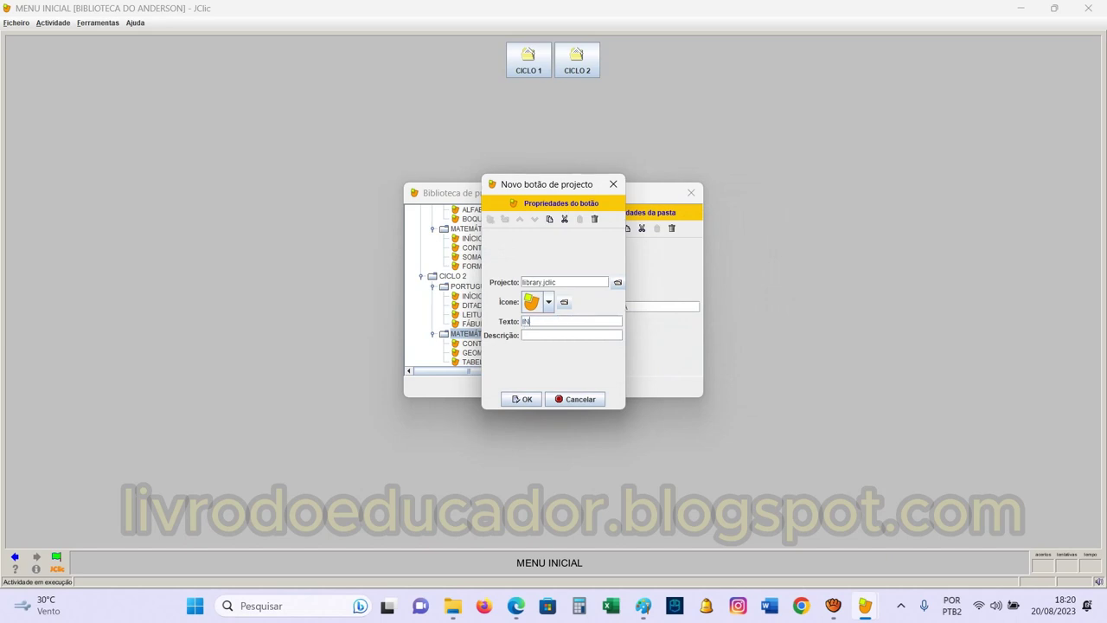
click(534, 303)
click(534, 316)
key(Return)
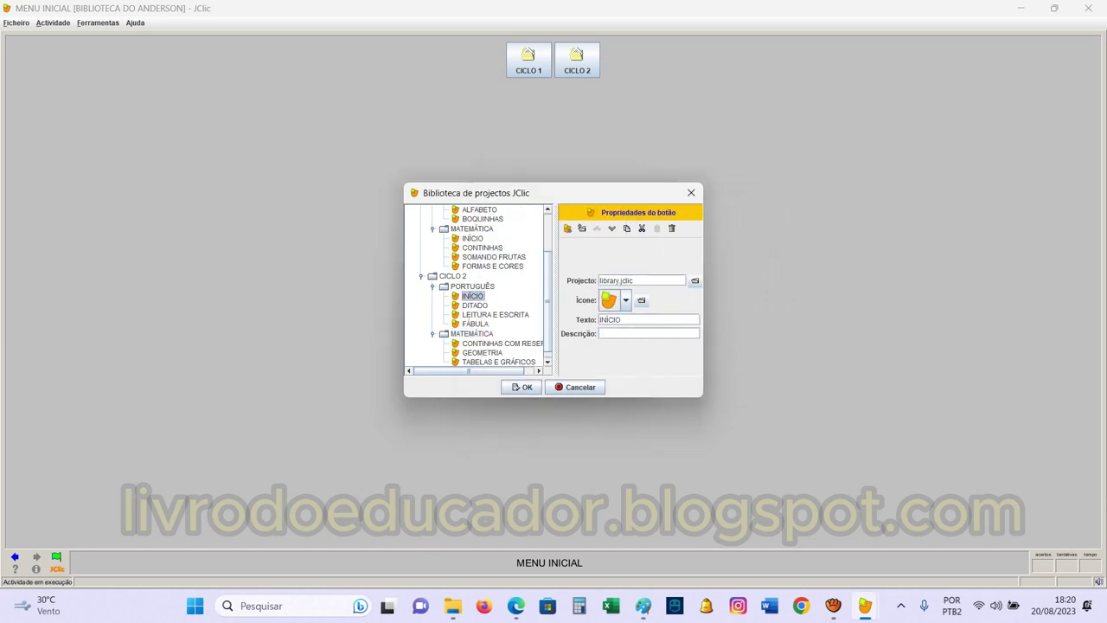
Give the INÍCIO buttons in CICLO 2's PORTUGUÊS and CICLO 1's MATEMÁTICA folders the red-and-blue hand icon and save the library
click(609, 300)
click(610, 338)
click(609, 300)
click(610, 338)
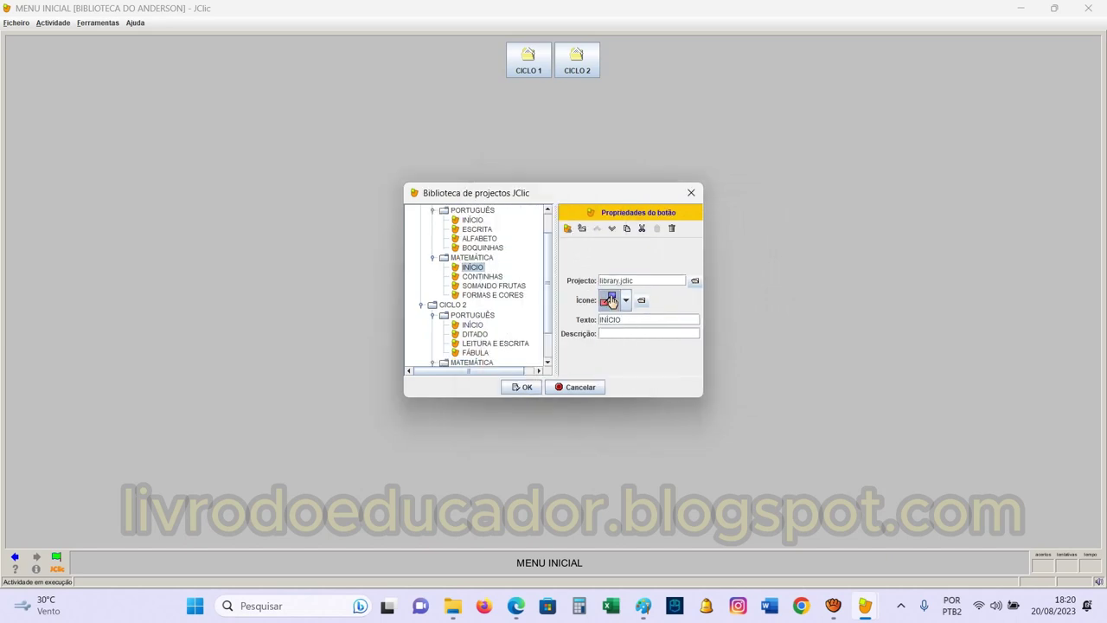
click(521, 387)
Load the edited library and open CICLO 1's PORTUGUÊS folder to check its buttons
key(Return)
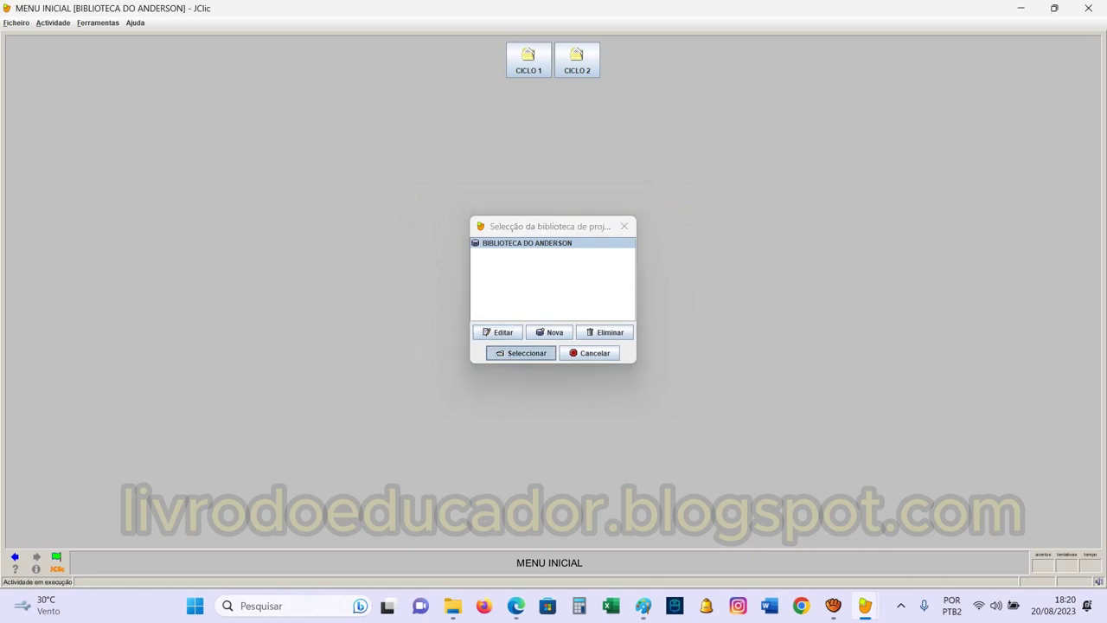
click(528, 59)
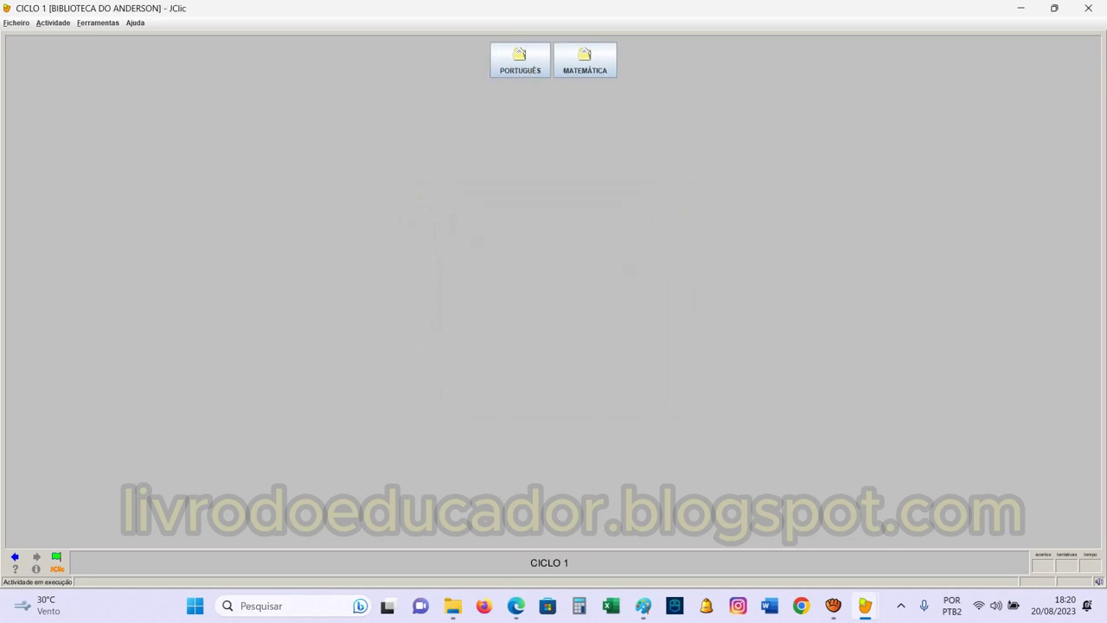
click(519, 60)
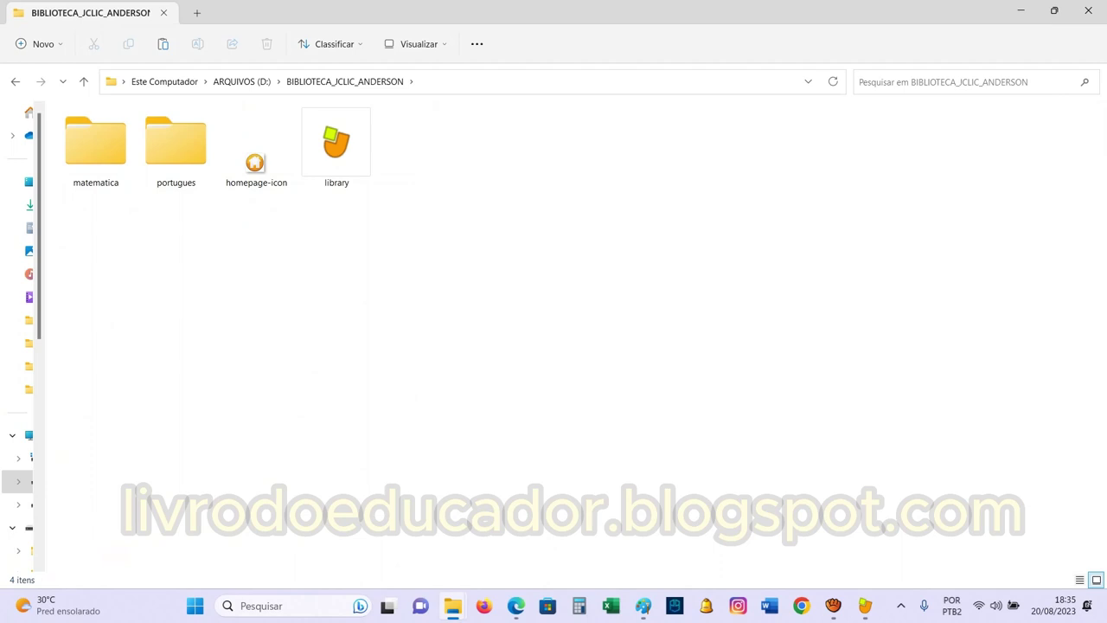
Switch to File Explorer and select the matematica and portugues folders together with the homepage-icon and library files
drag(414, 277, 60, 101)
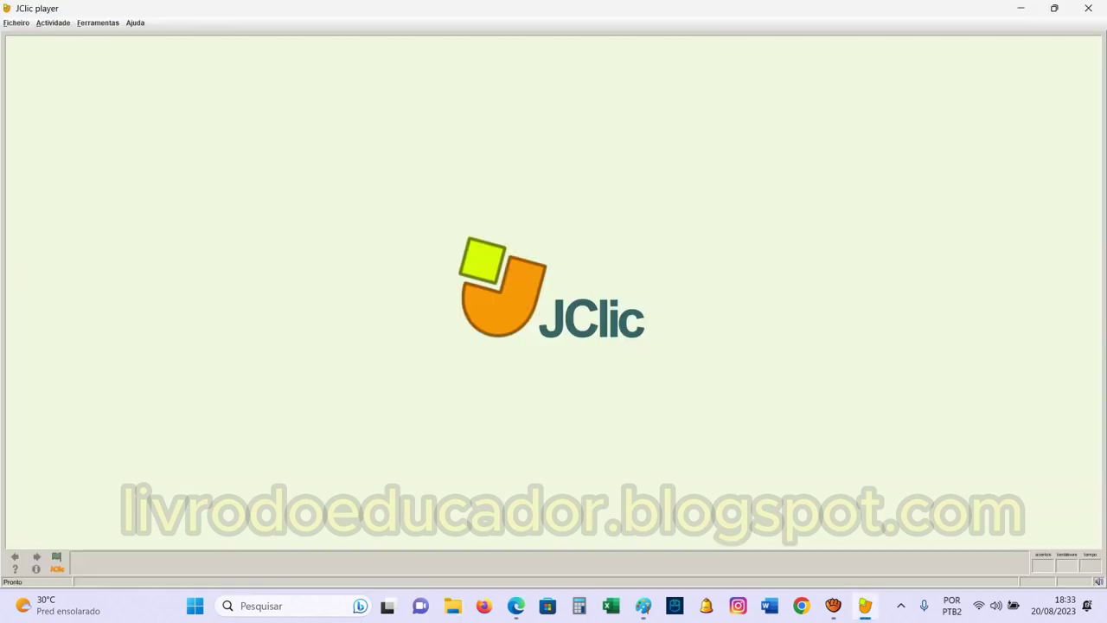
Switch to JClic player and add a link to the existing library file library.jclic from the JClic library folder
click(98, 22)
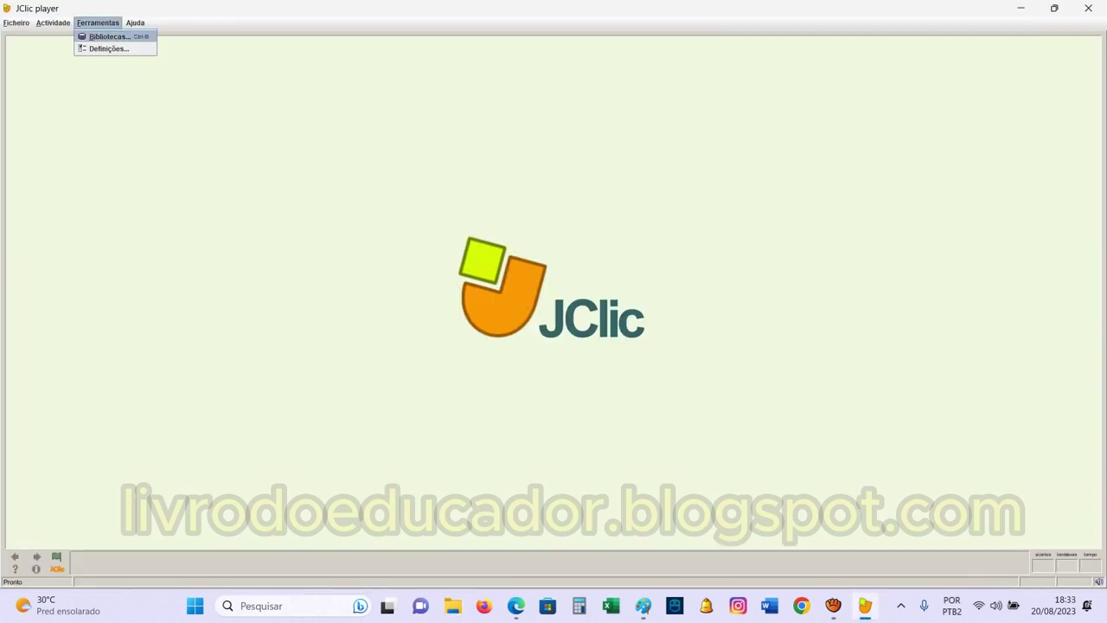
click(113, 37)
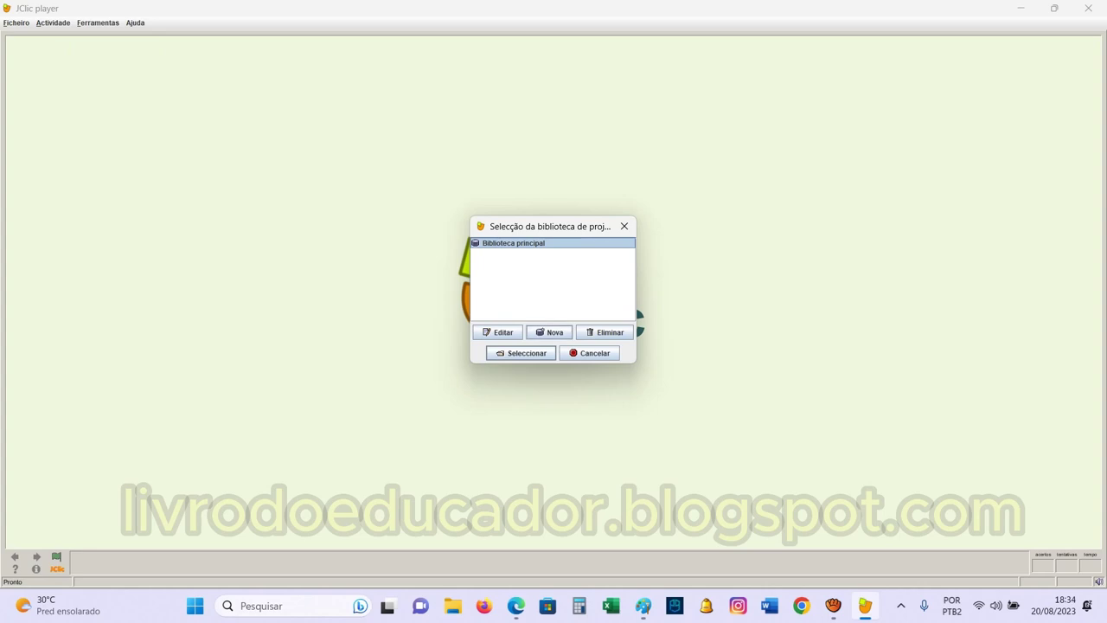
click(550, 332)
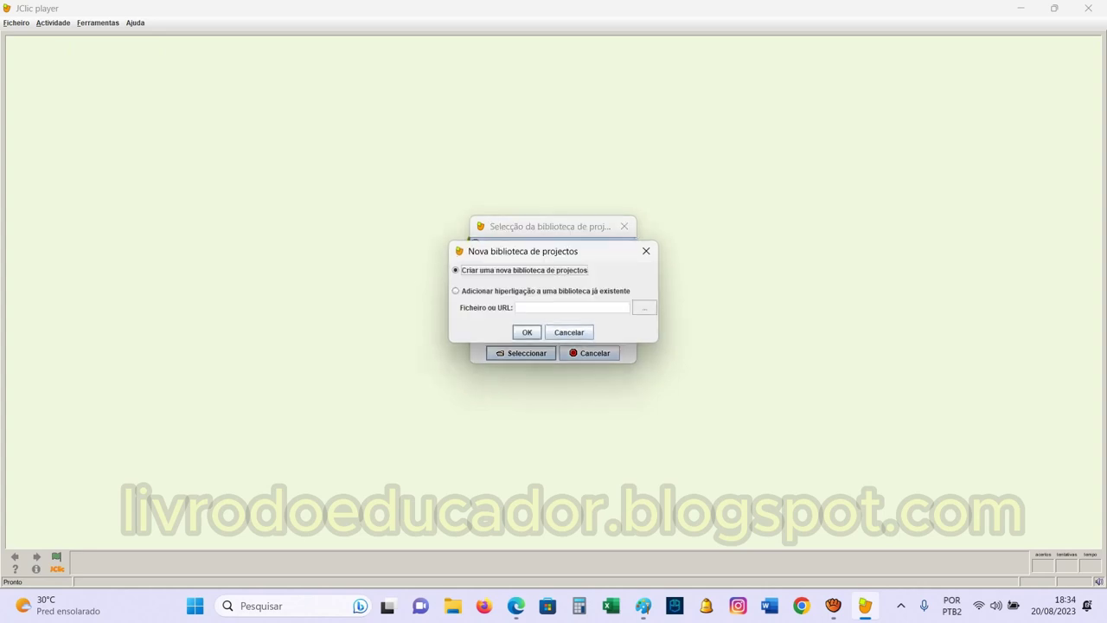
click(456, 290)
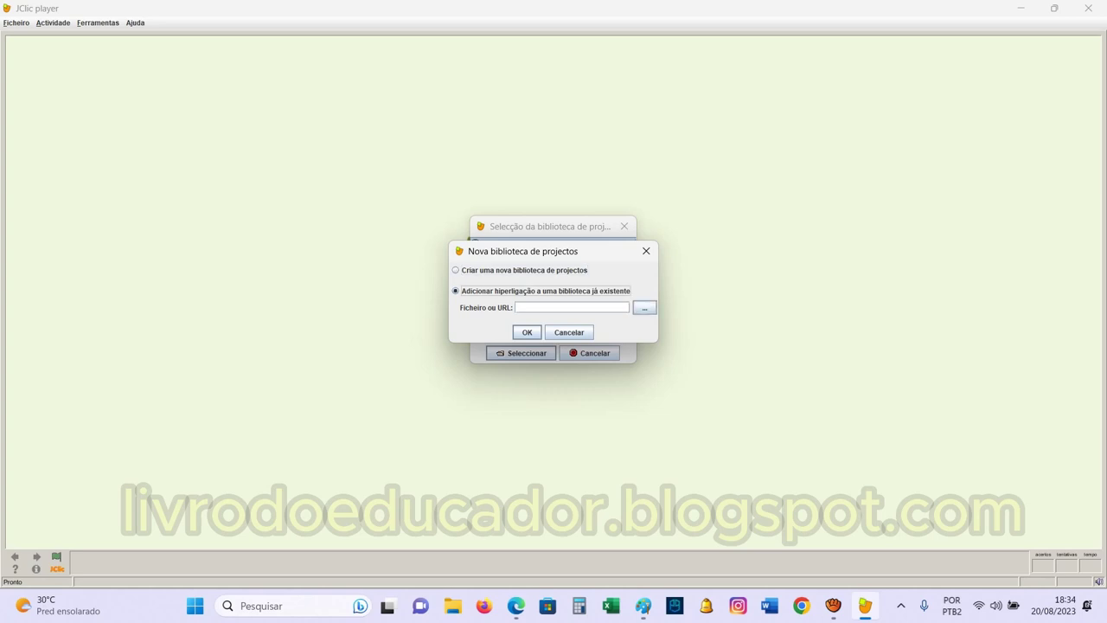
click(645, 307)
click(440, 265)
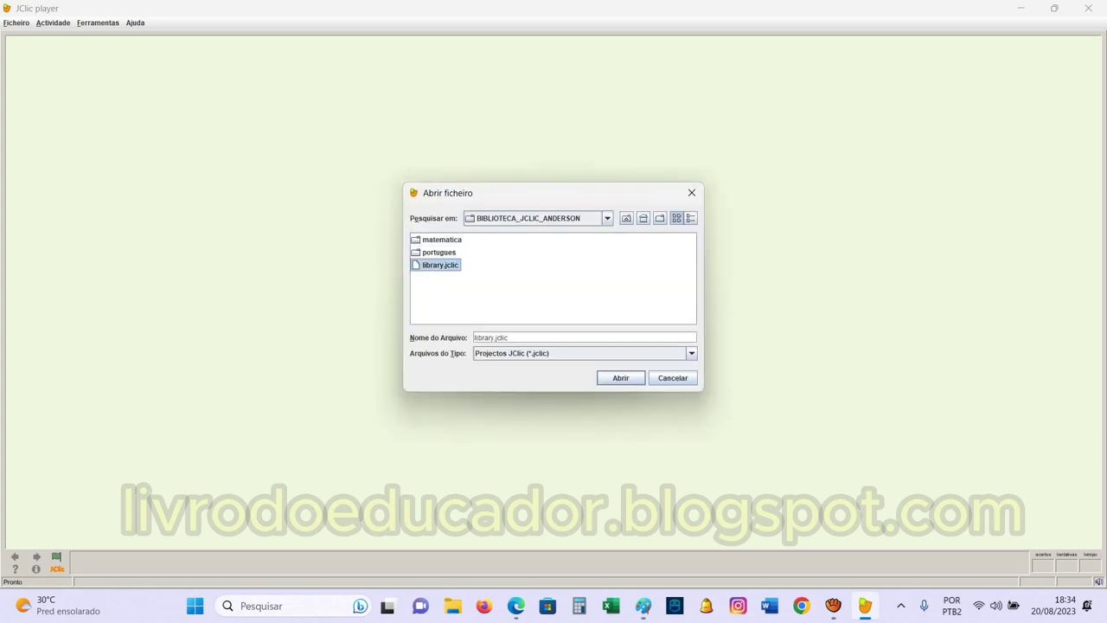
key(Return)
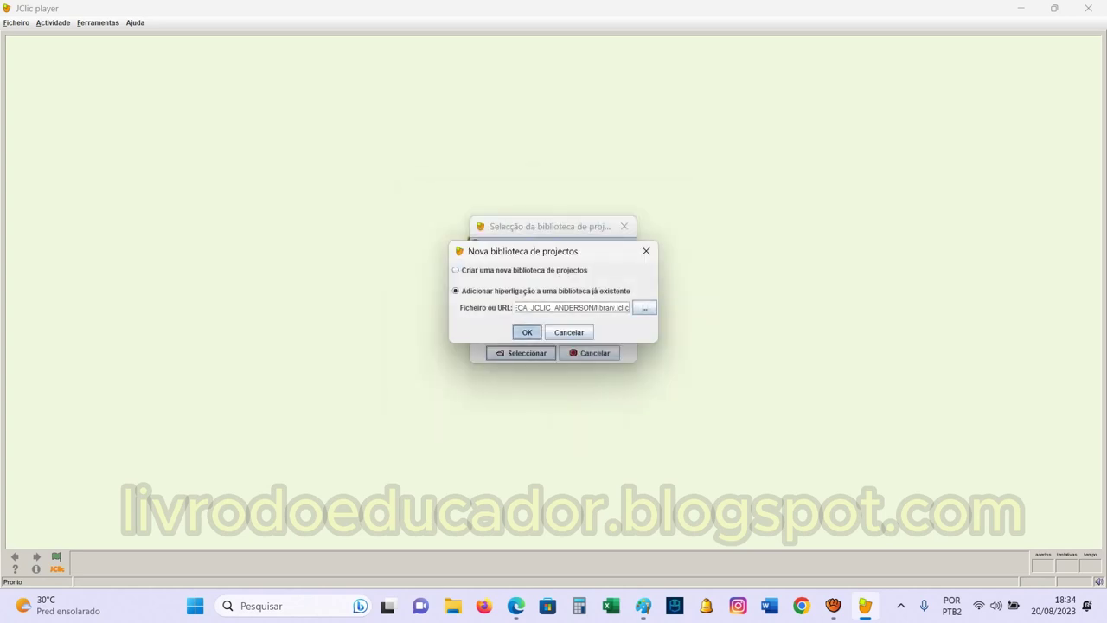
key(Return)
Load the linked library and open CICLO 1's MATEMÁTICA folder to check its project buttons
key(Return)
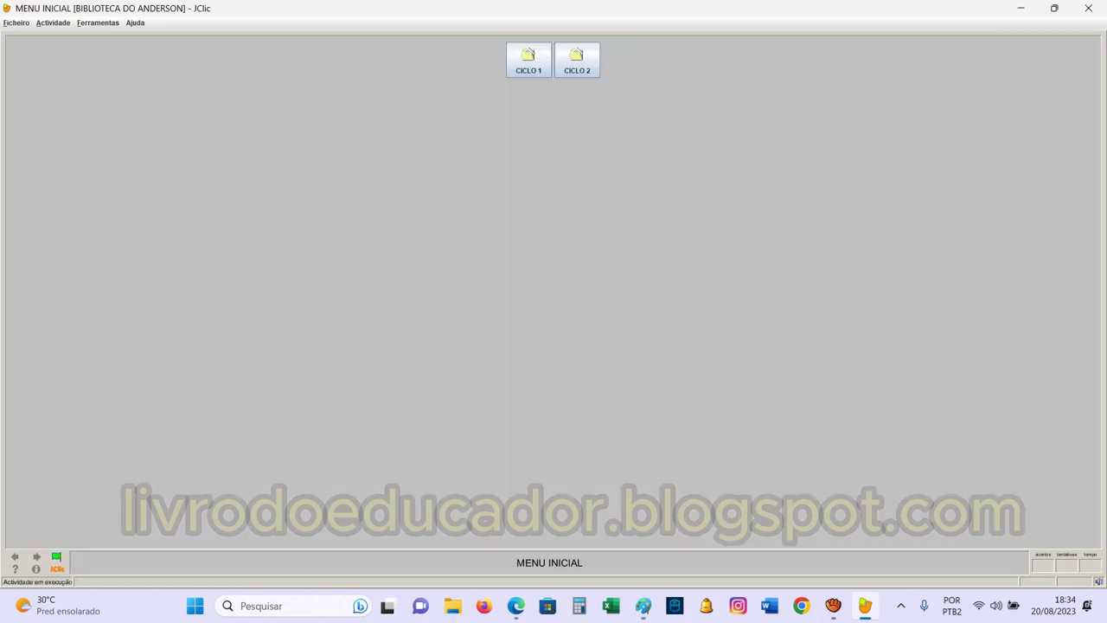
click(528, 60)
click(585, 59)
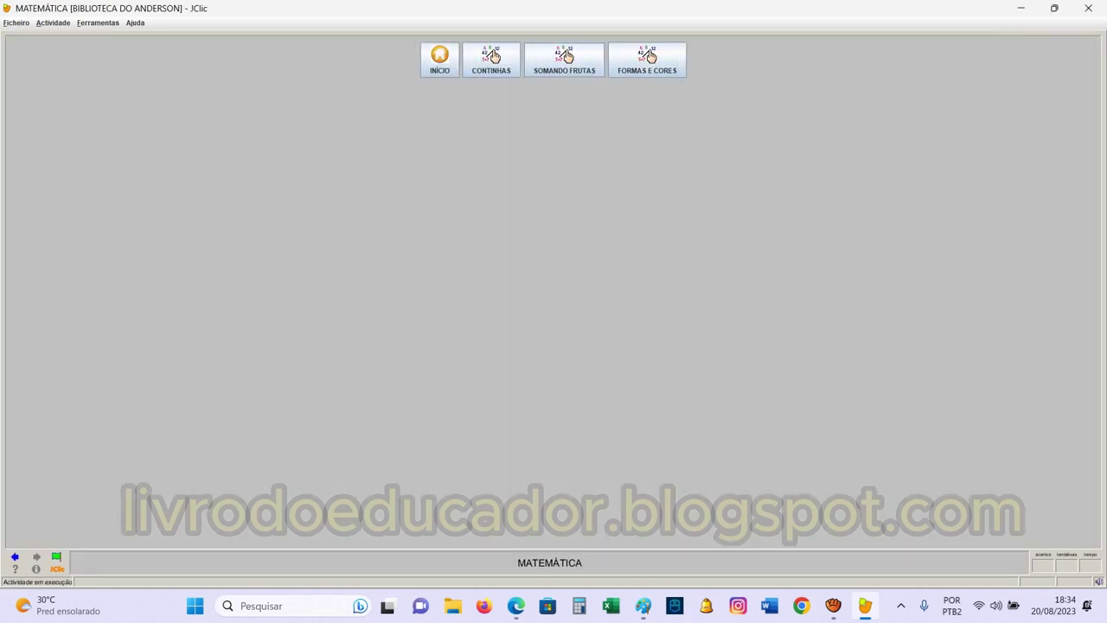